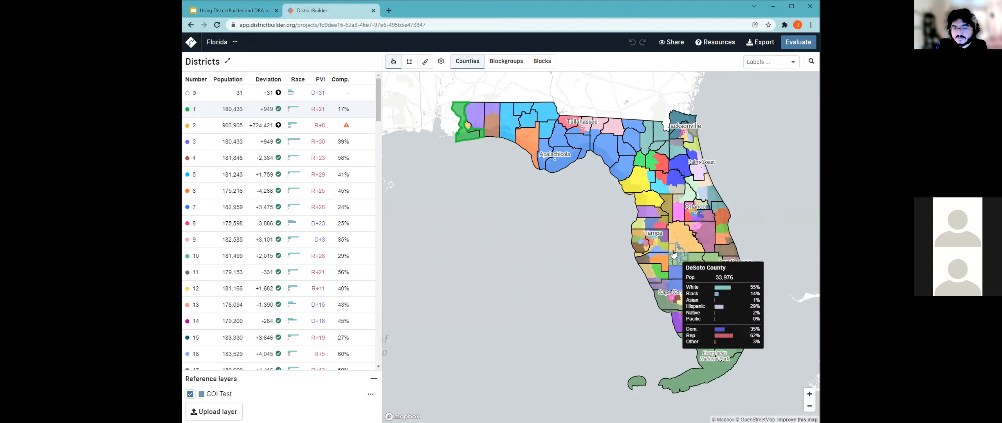
Step: Examine the community overlay around Hardee County on the Florida district map and close the DistrictBuilder page
scroll(681, 270, "up", 5)
left_click_drag(708, 252, 583, 245)
scroll(583, 246, "down", 4)
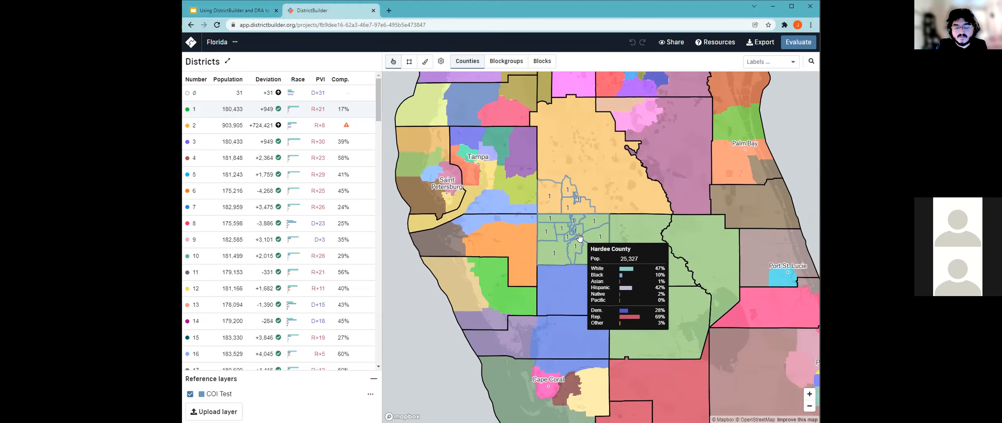
scroll(491, 208, "down", 3)
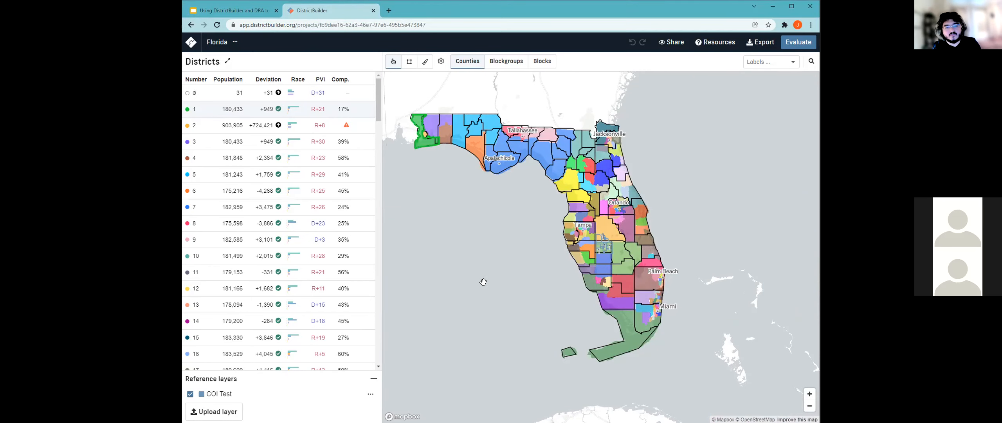
left_click(373, 11)
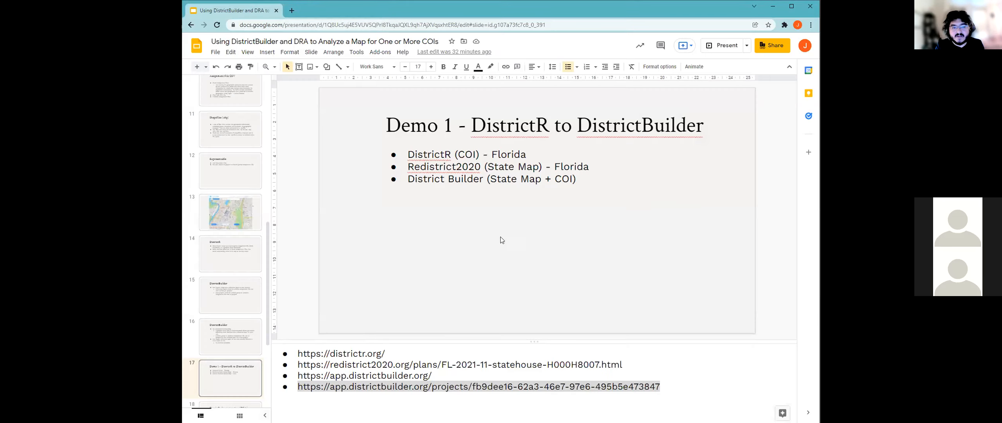
left_click(586, 367)
left_click_drag(386, 353, 298, 353)
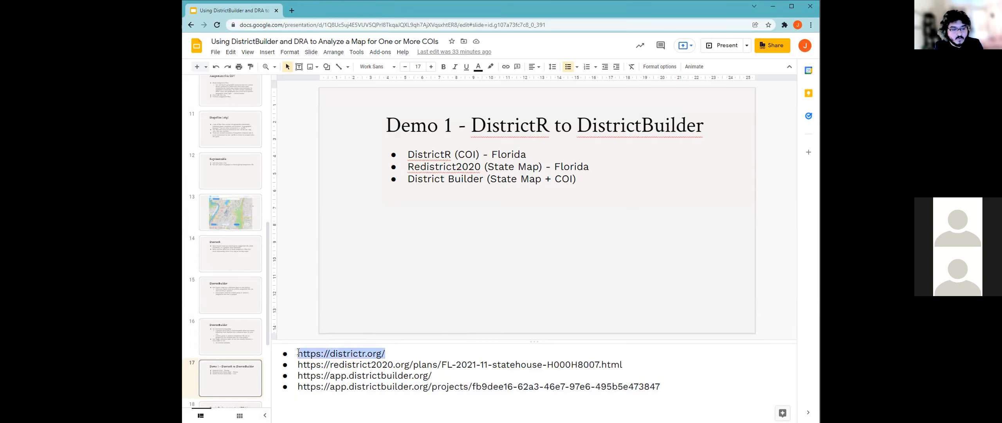
right_click(307, 353)
left_click(300, 353)
left_click(519, 164)
left_click_drag(528, 156, 409, 154)
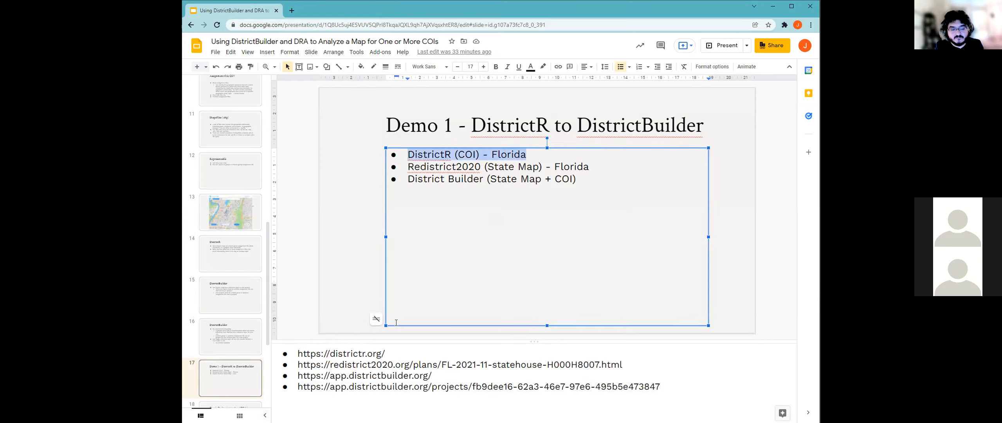
left_click_drag(385, 353, 299, 352)
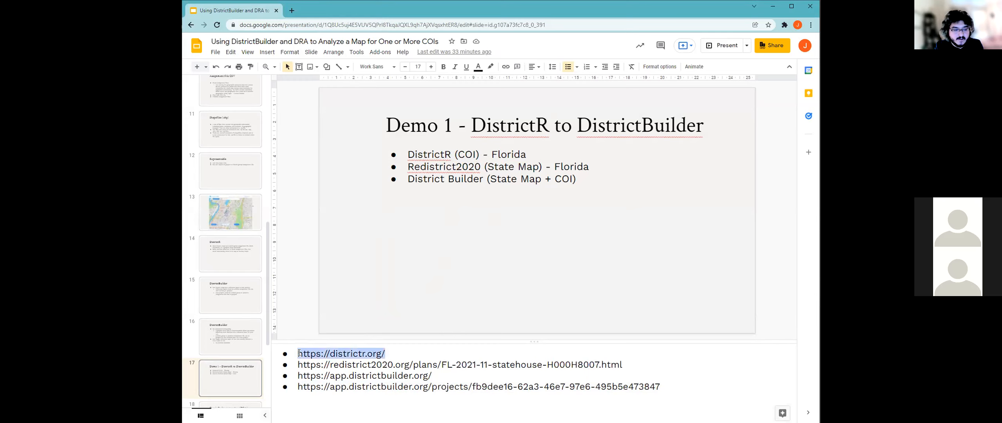
left_click(291, 11)
left_click(298, 23)
key("ctrl+v")
key("Return")
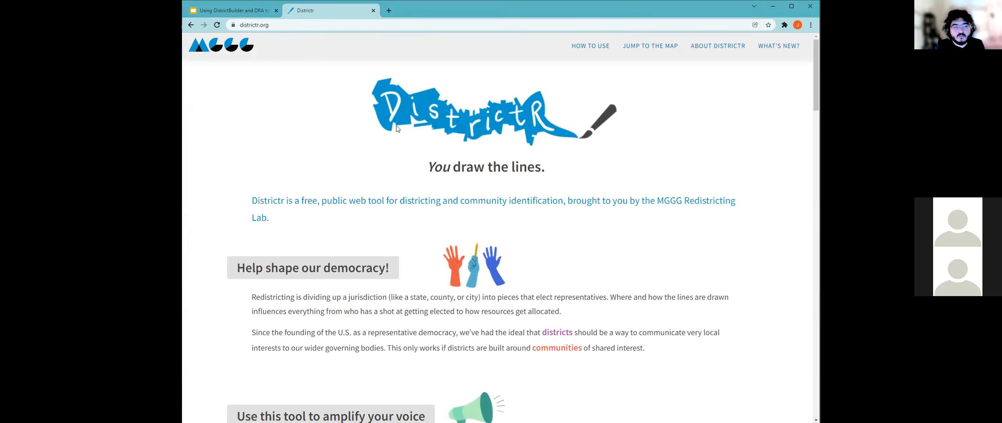
Step: Choose Florida on the Districtr start map and switch its page to Draw Communities
scroll(566, 181, "down", 15)
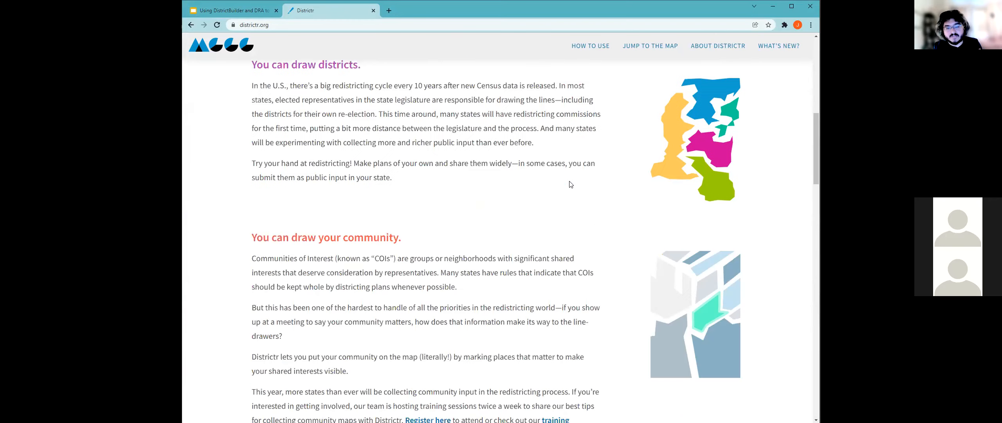
scroll(570, 184, "down", 2)
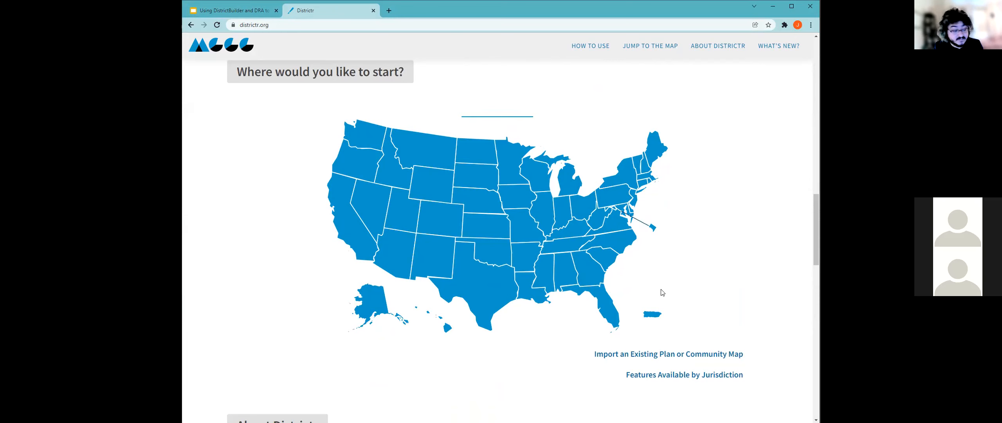
left_click(611, 309)
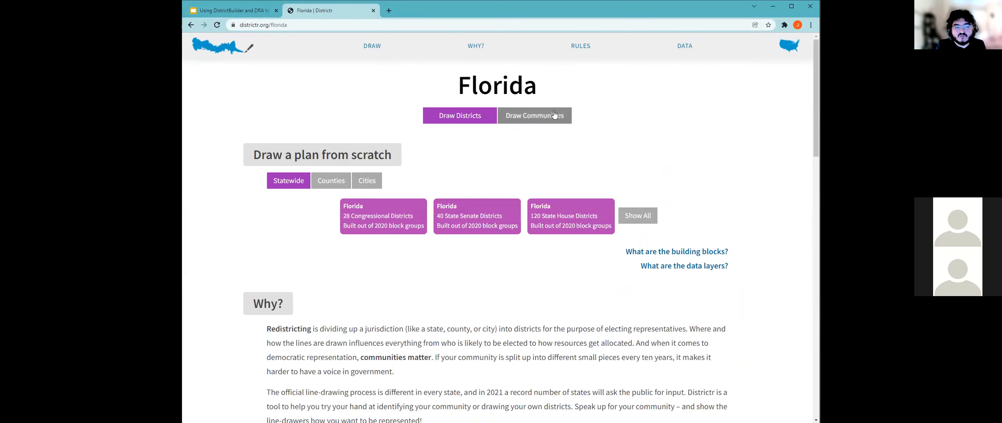
left_click(528, 118)
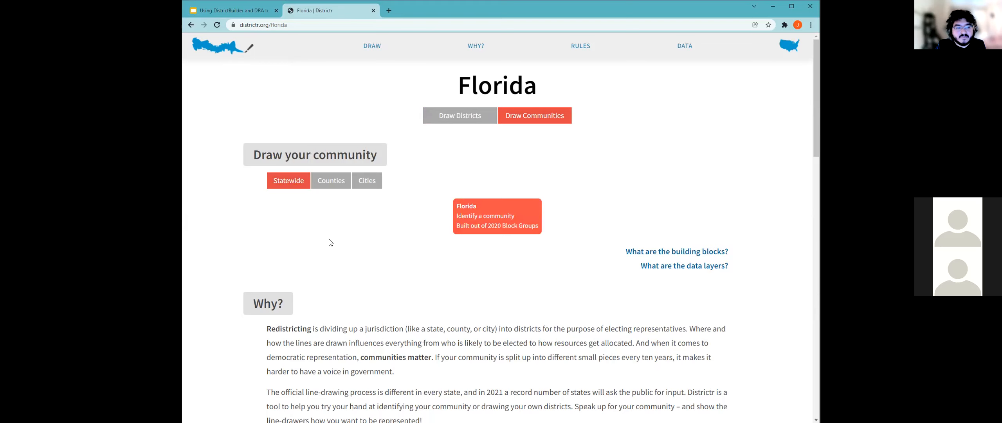
Step: Review the county and city community options and open the statewide Florida community map built out of 2020 Block Groups
left_click(334, 183)
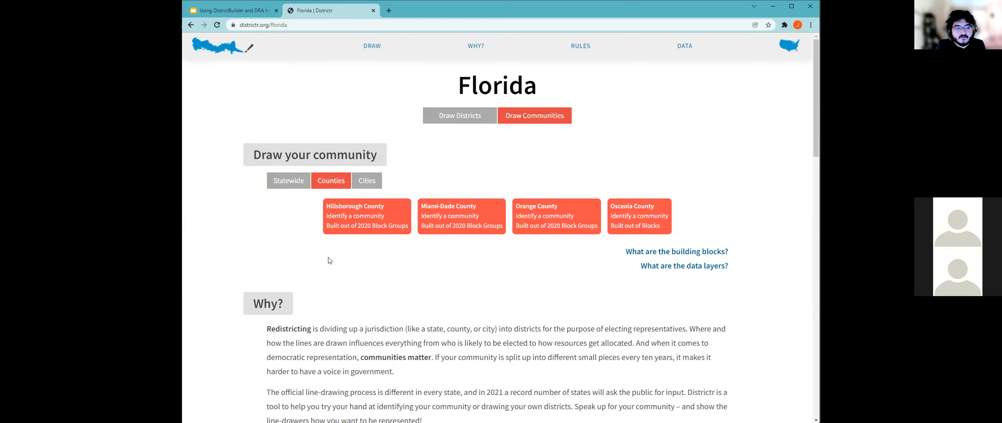
left_click(365, 182)
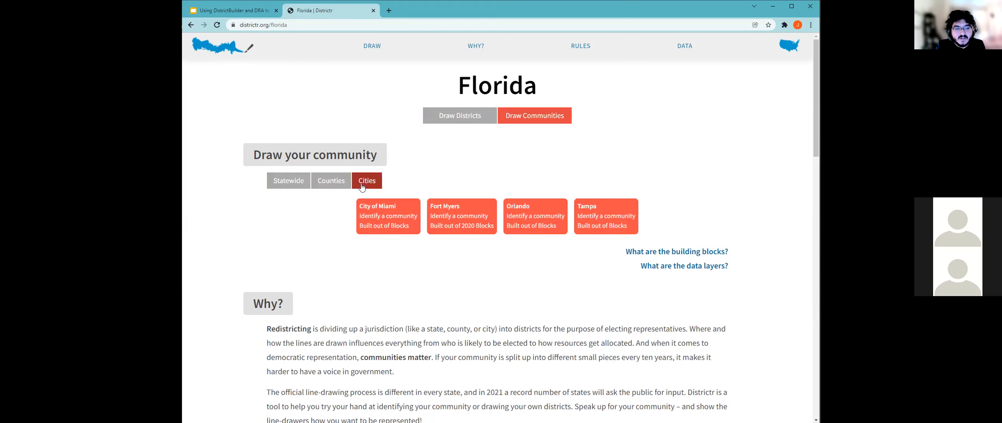
left_click(279, 183)
left_click(513, 232)
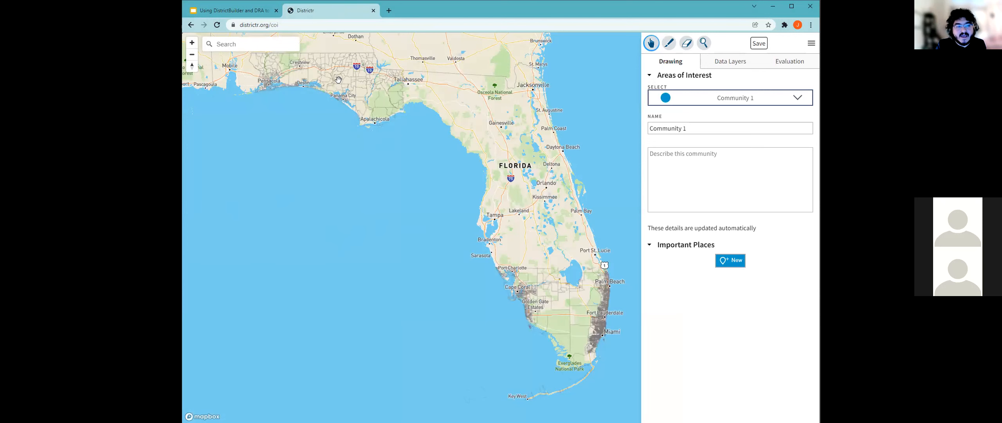
Step: Activate the paint tool for Community 1 over the Wauchula area and set the brush size to 1
left_click_drag(528, 214, 459, 224)
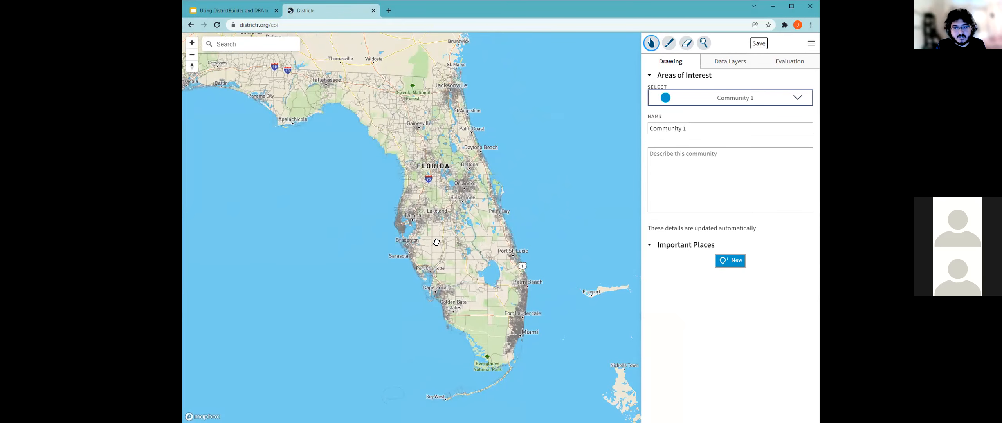
scroll(424, 261, "up", 5)
scroll(443, 259, "up", 4)
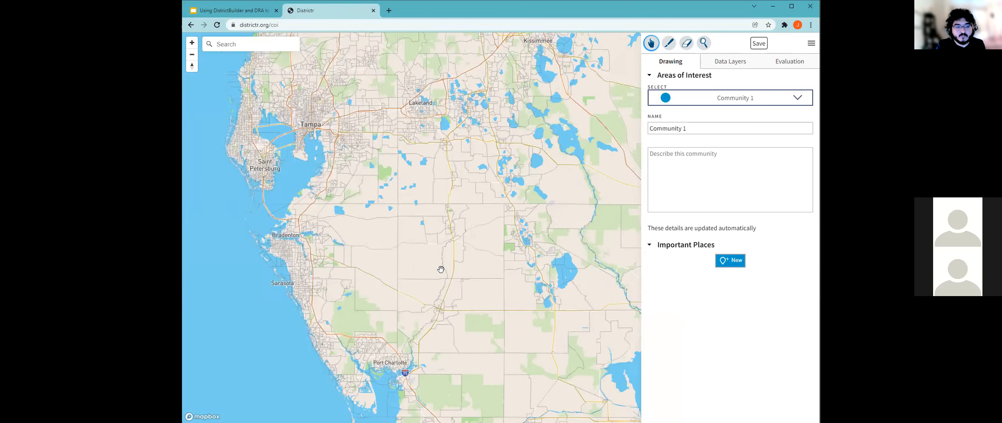
scroll(453, 246, "down", 8)
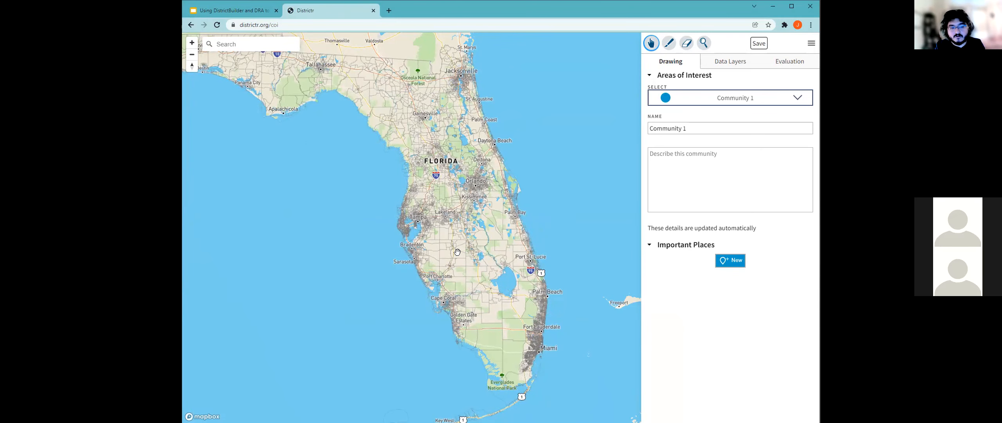
scroll(448, 237, "up", 5)
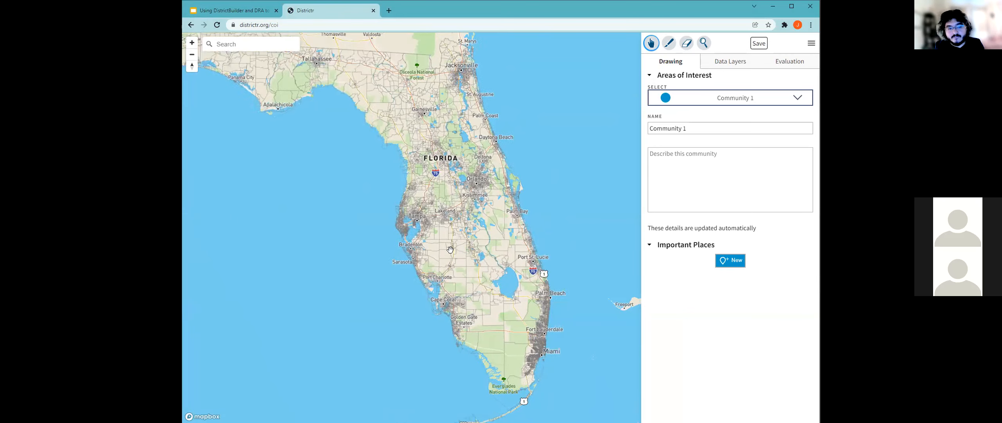
scroll(453, 252, "up", 3)
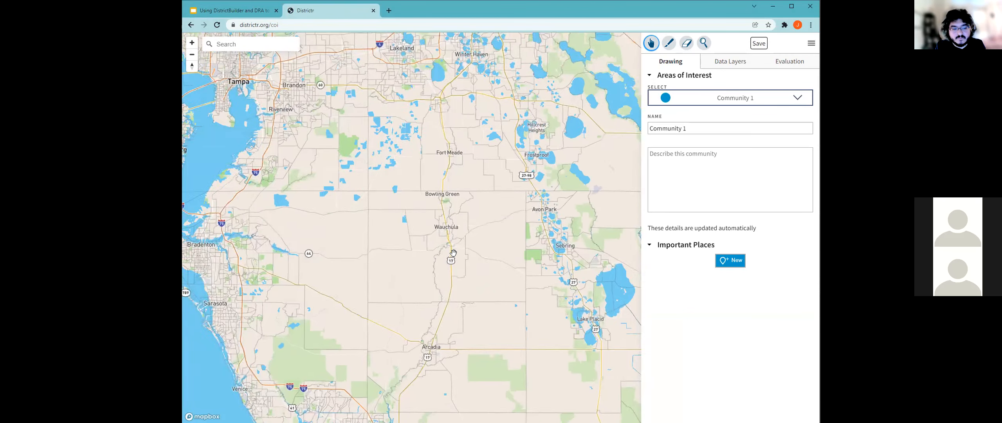
left_click(669, 44)
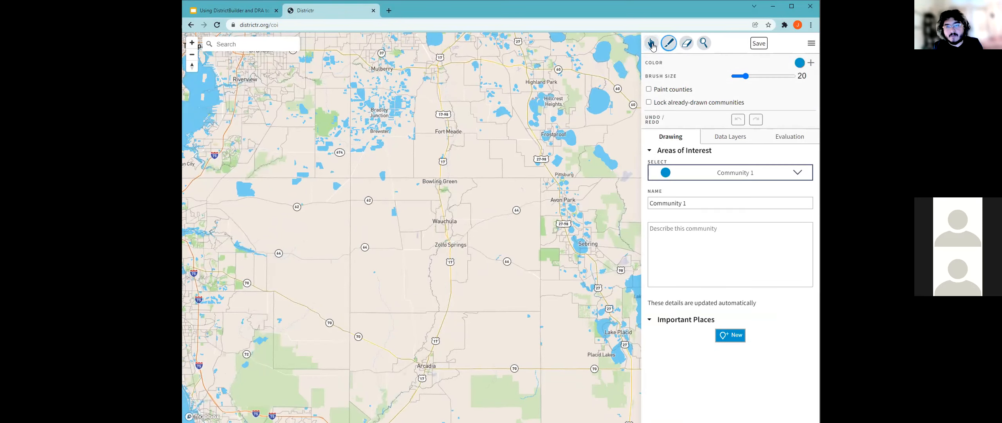
left_click(687, 43)
left_click(670, 46)
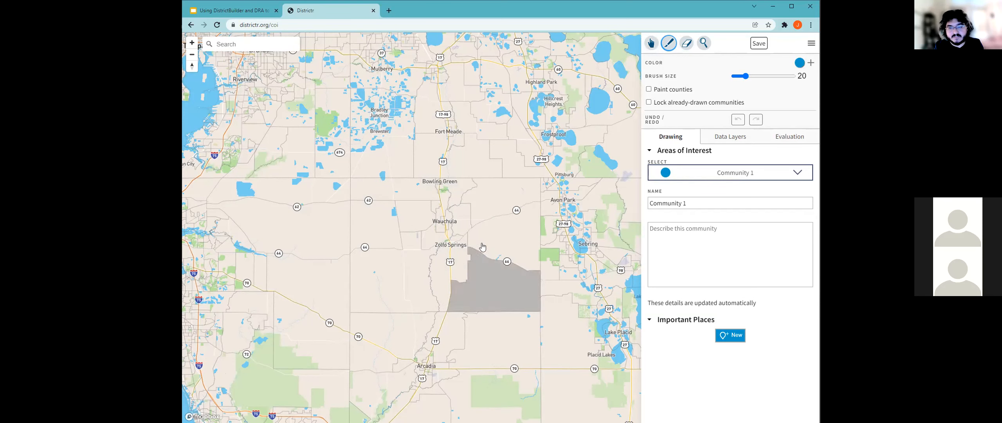
left_click_drag(746, 78, 793, 77)
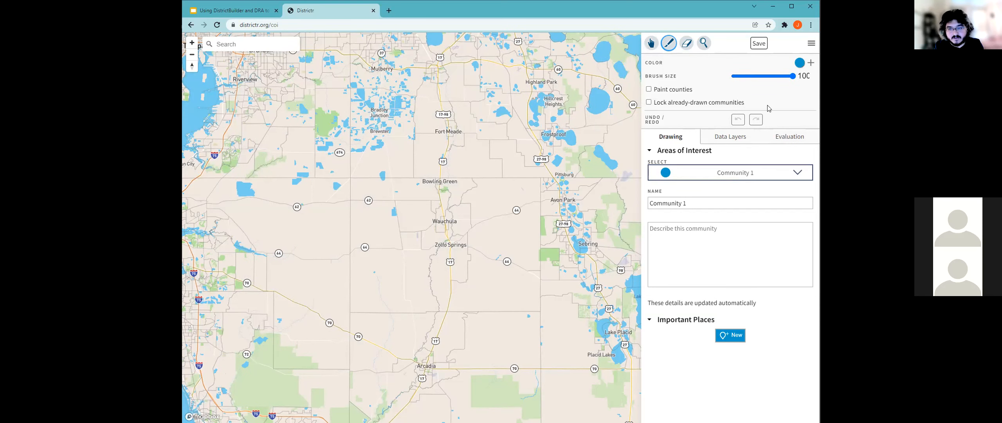
left_click_drag(779, 77, 714, 77)
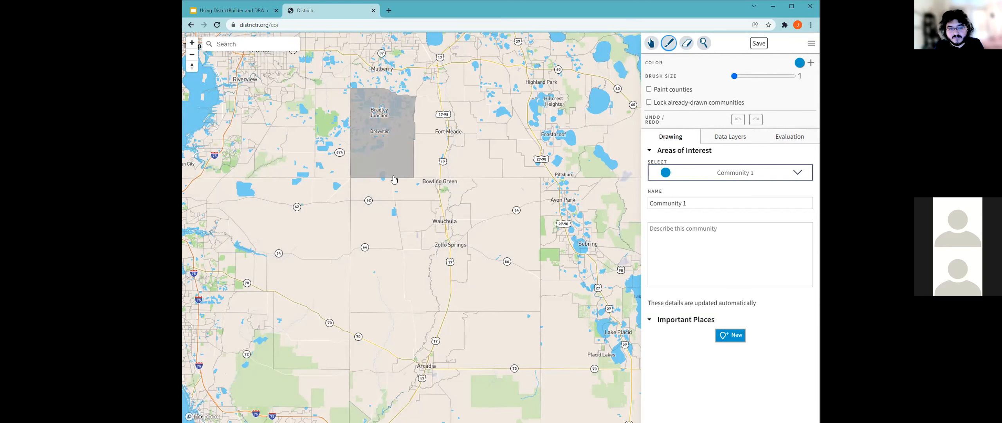
Step: Paint the Hardee County block groups around Zolfo Springs, Wauchula and Bowling Green into Community 1
mouse_move(377, 275)
left_mouse_down()
mouse_move(505, 267)
mouse_move(460, 221)
mouse_move(435, 235)
mouse_move(442, 223)
left_mouse_up()
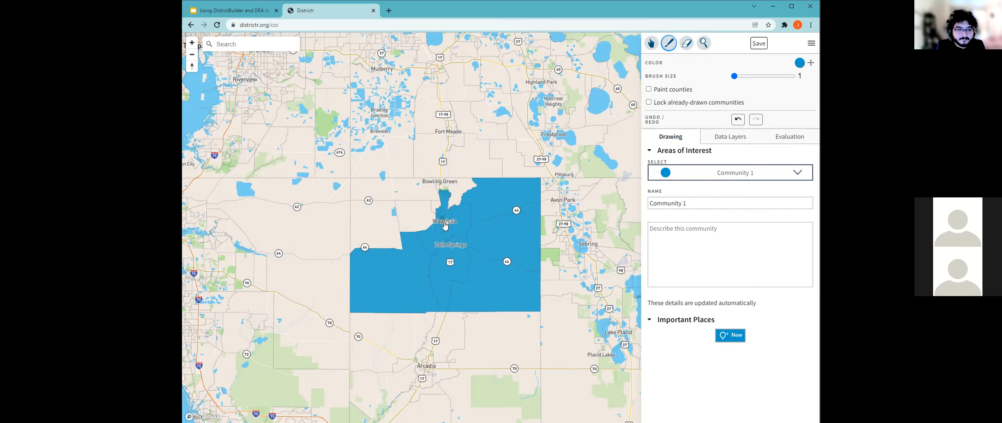
scroll(445, 225, "up", 5)
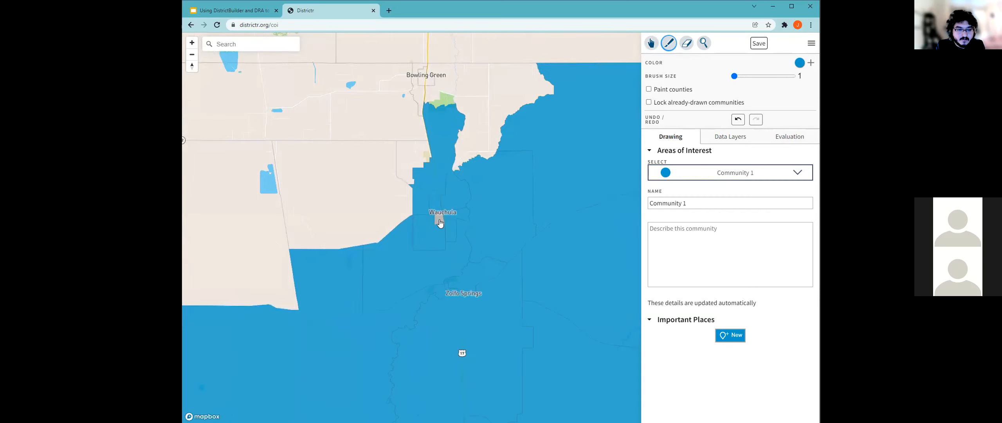
scroll(332, 220, "down", 3)
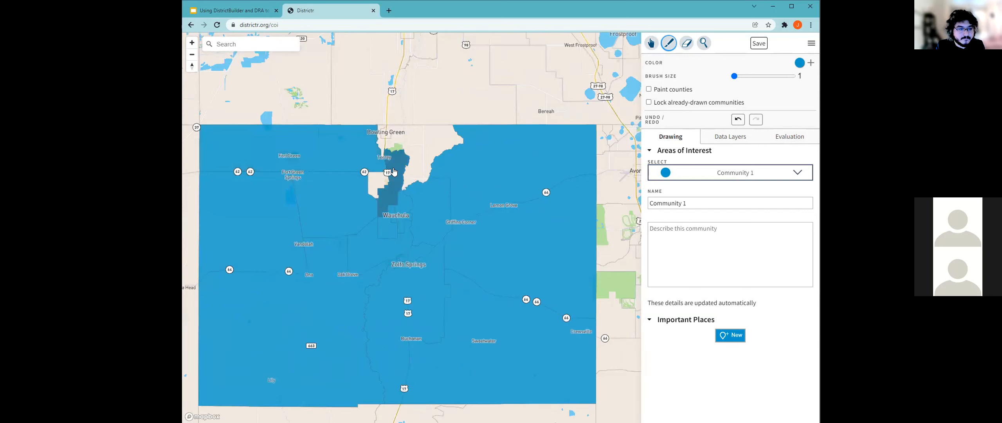
left_click_drag(375, 181, 378, 137)
scroll(378, 137, "down", 1)
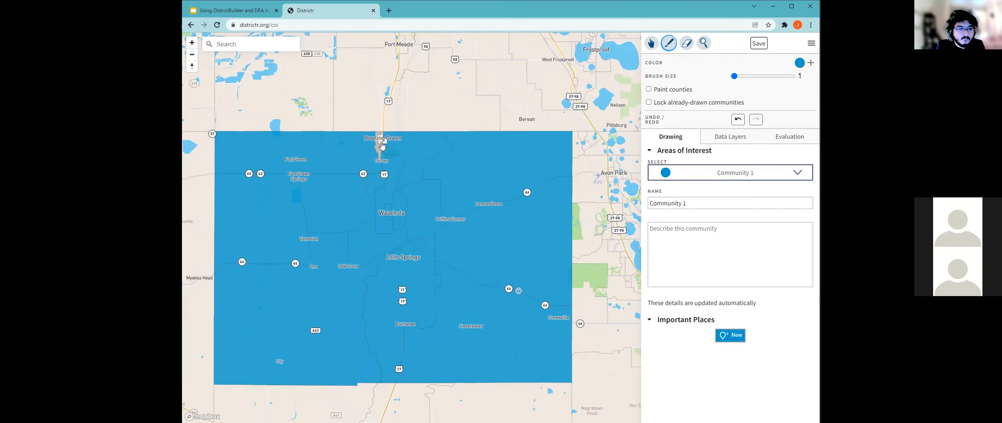
Step: Extend Community 1 northward by painting the block groups around Fort Meade, Bradley Junction and Brewster
left_click(374, 88)
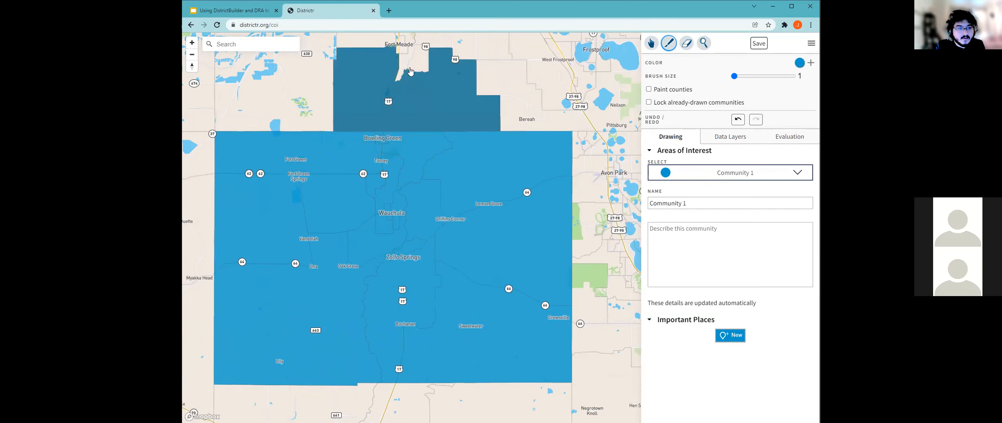
scroll(374, 88, "down", 2)
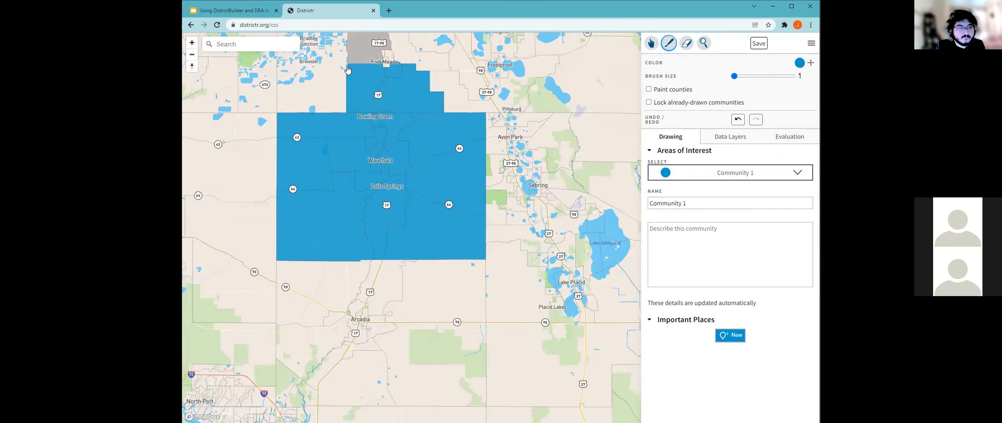
left_click(651, 43)
left_click_drag(390, 122, 439, 252)
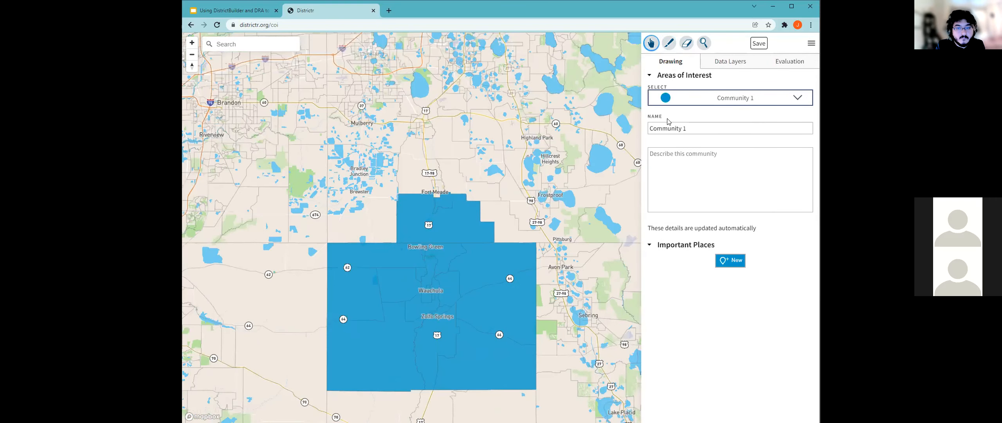
left_click(668, 44)
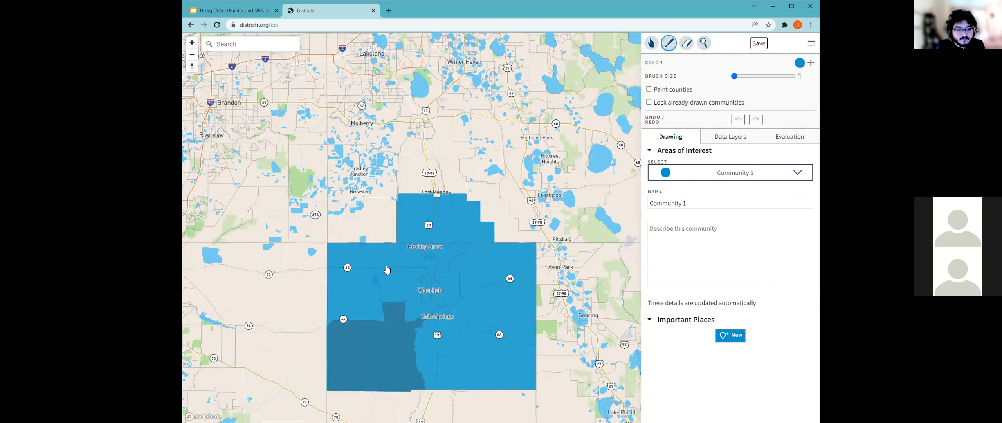
left_click(436, 190)
left_click(440, 186)
left_click(416, 184)
left_click(356, 184)
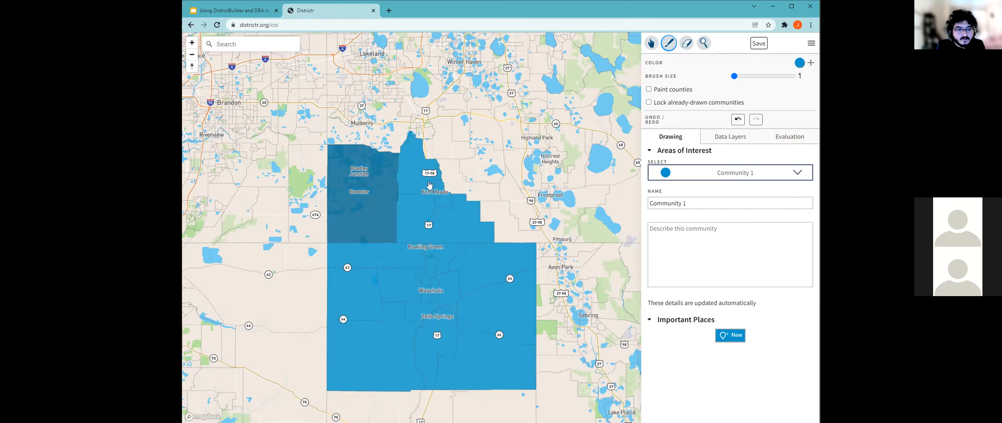
Step: Check the painted community against the whole state and export the COI plan as GeoJSON
left_click(651, 43)
mouse_move(475, 320)
left_mouse_down()
mouse_move(478, 245)
mouse_move(521, 247)
left_mouse_up()
scroll(478, 245, "down", 6)
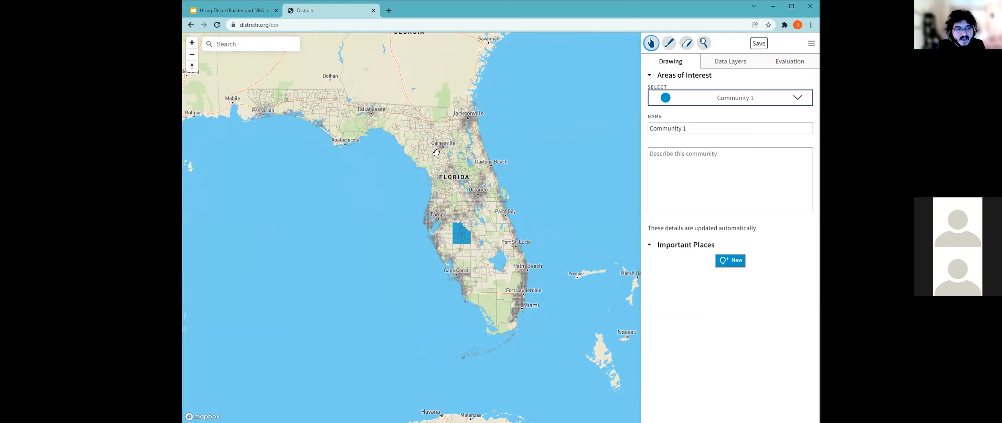
scroll(468, 221, "up", 6)
left_click_drag(450, 297, 449, 252)
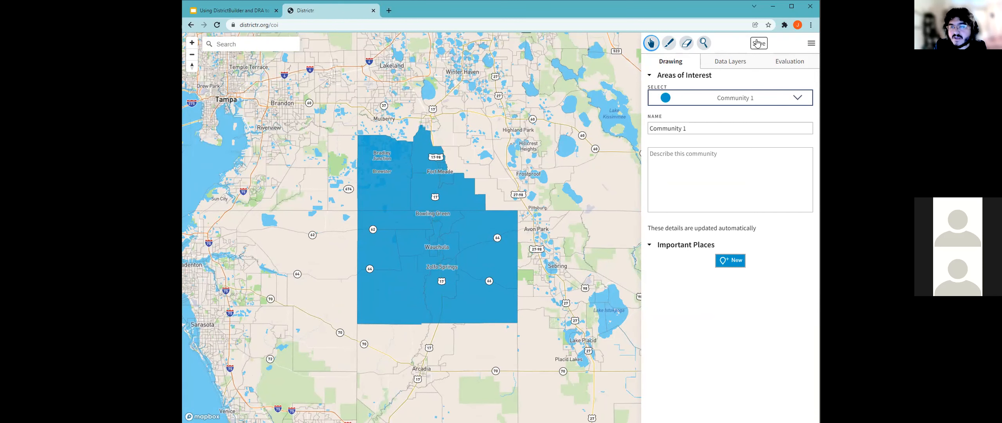
left_click(811, 44)
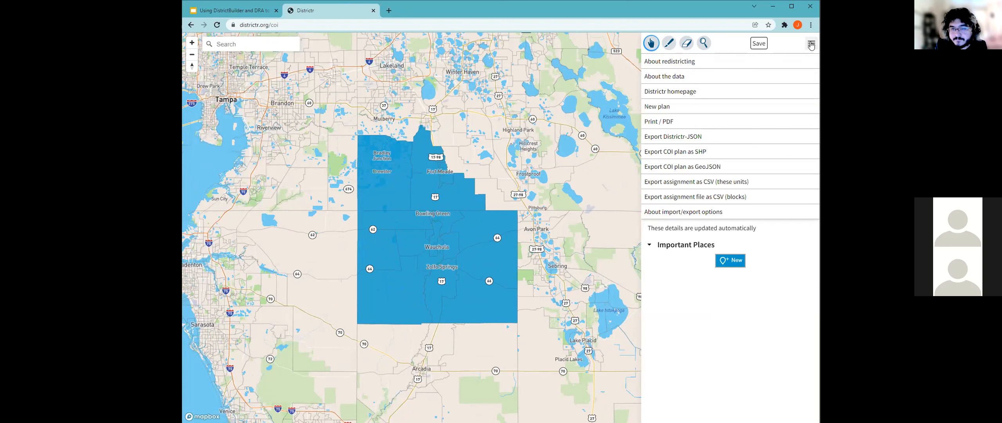
left_click(811, 45)
left_click(811, 45)
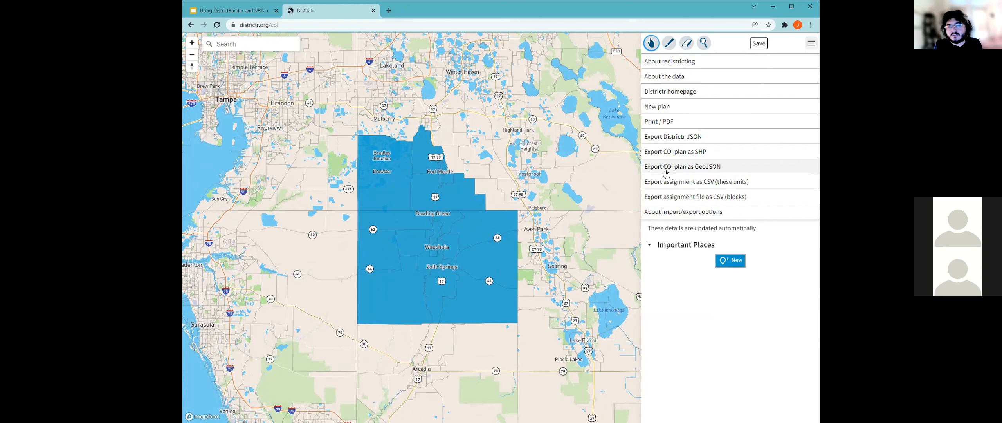
left_click(681, 169)
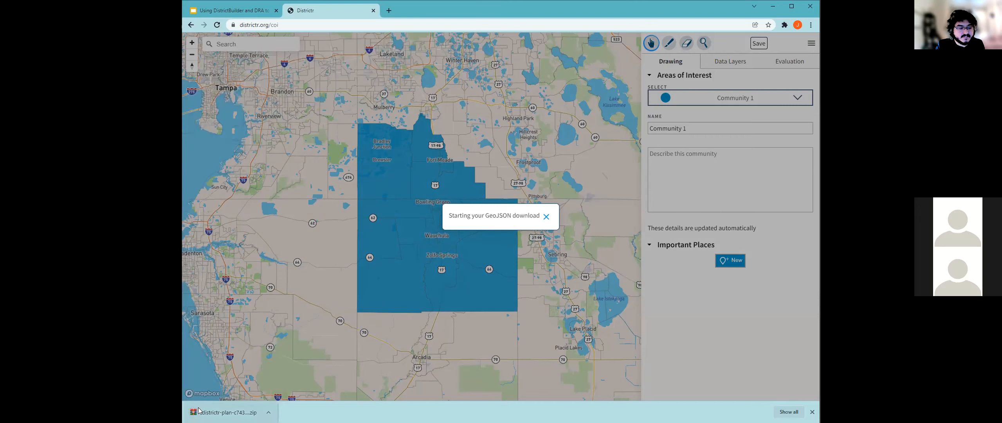
Step: Close the Districtr page and bold the "DistrictR (COI) - Florida" bullet on the Demo 1 slide
left_click(373, 11)
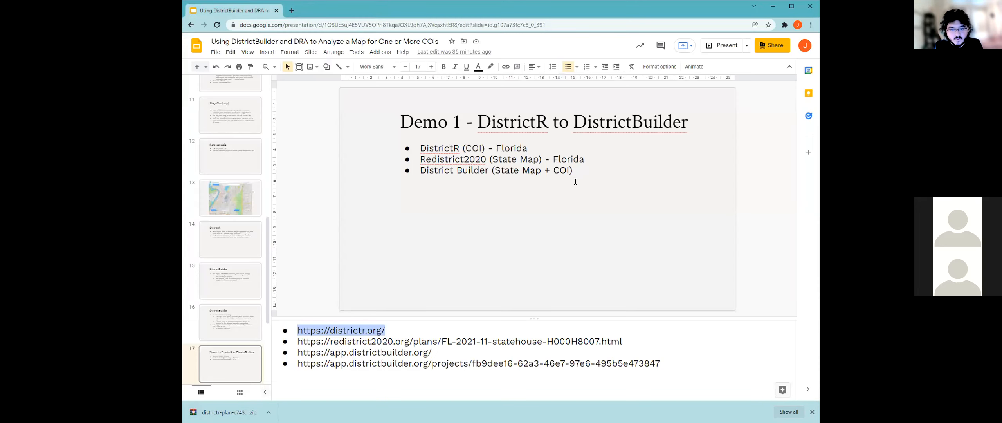
left_click_drag(532, 148, 421, 147)
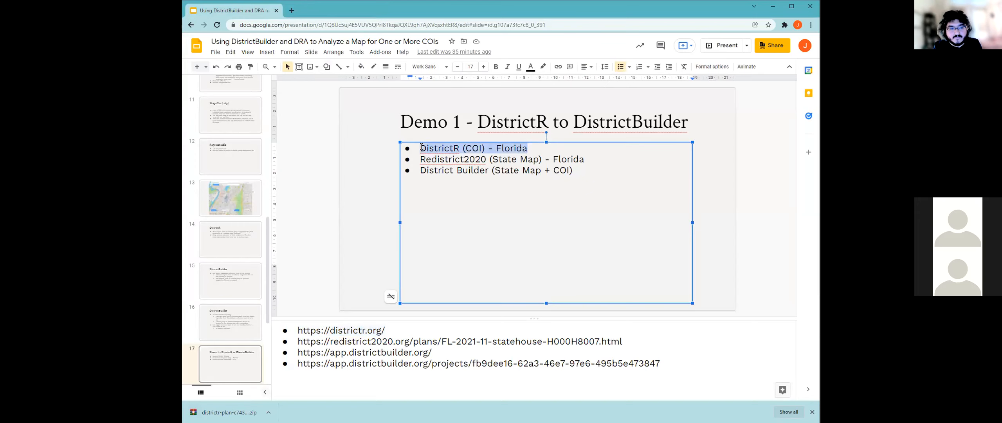
key("ctrl+b")
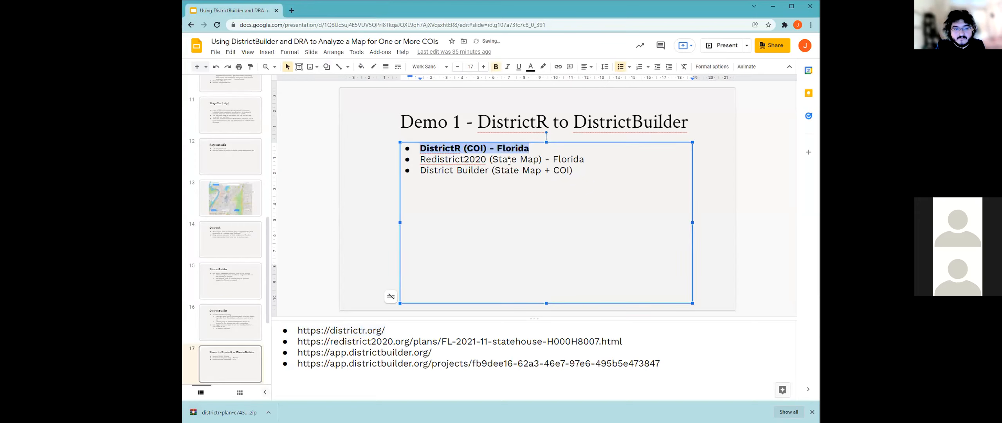
left_click(510, 160)
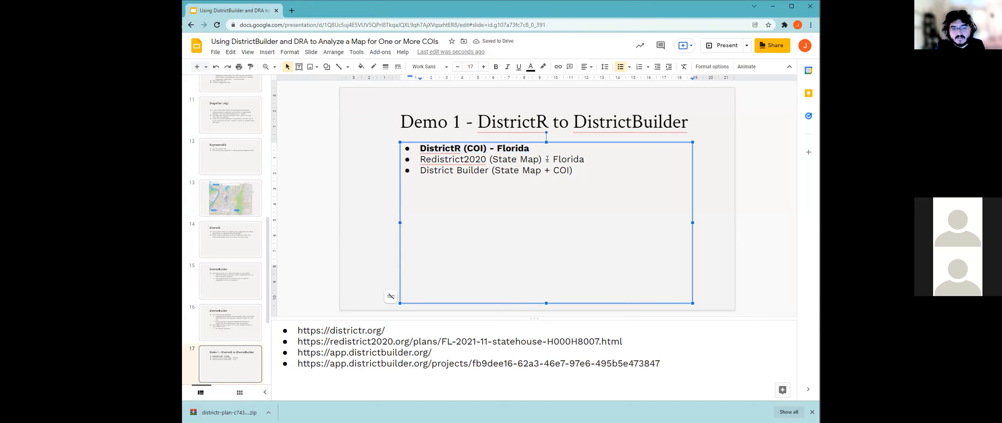
Step: Copy the redistrict2020.org Florida statehouse H000H8007 link from the speaker notes and open it in a new tab
left_click_drag(585, 160, 491, 160)
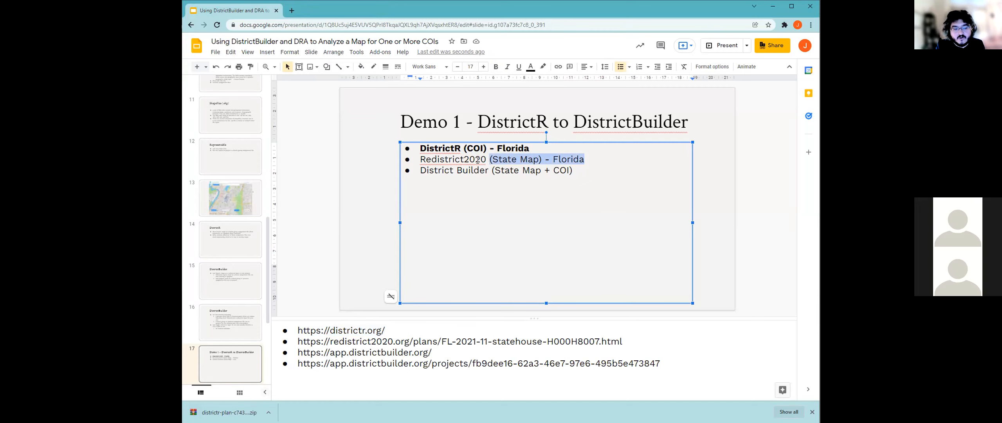
left_click(457, 340)
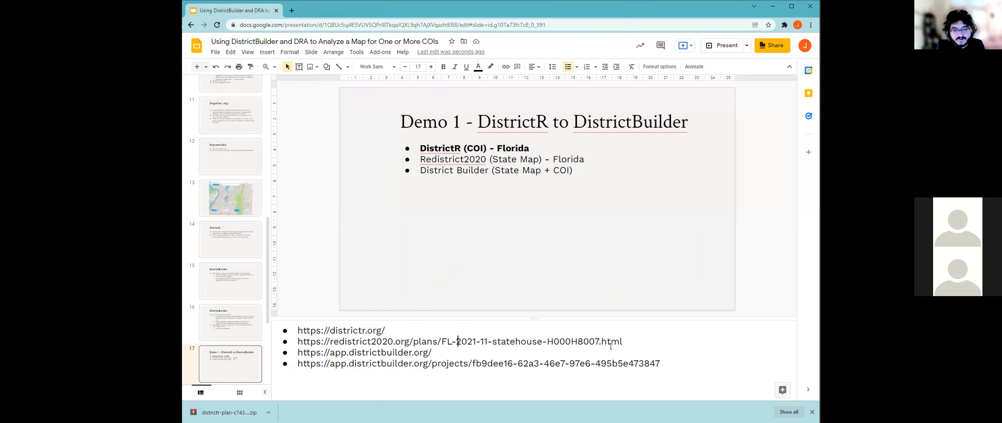
left_click_drag(627, 341, 298, 341)
key("ctrl+c")
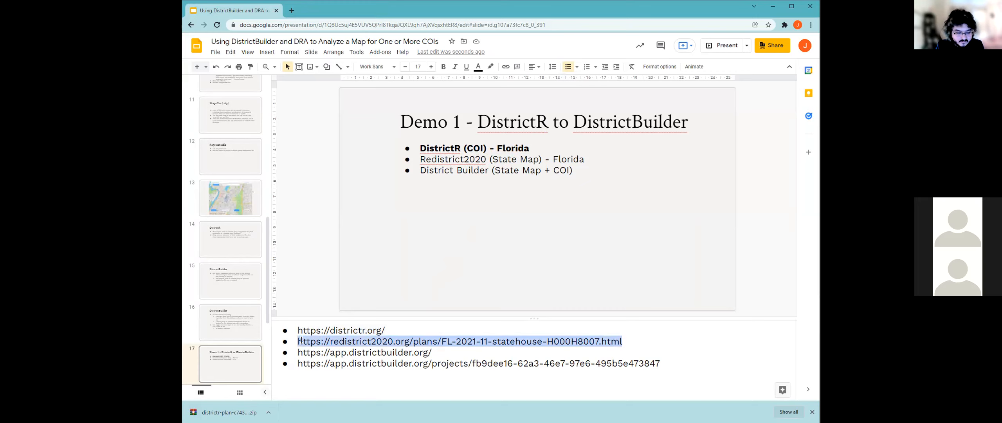
left_click(292, 10)
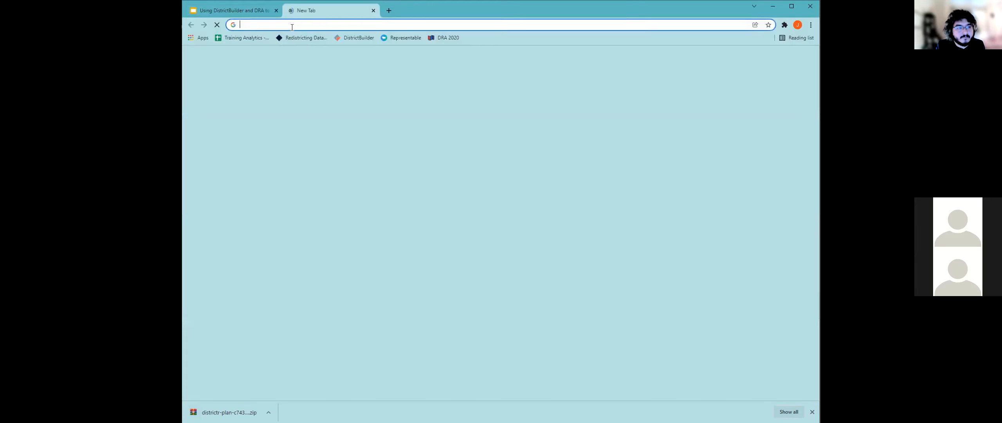
key("ctrl+v")
key("Return")
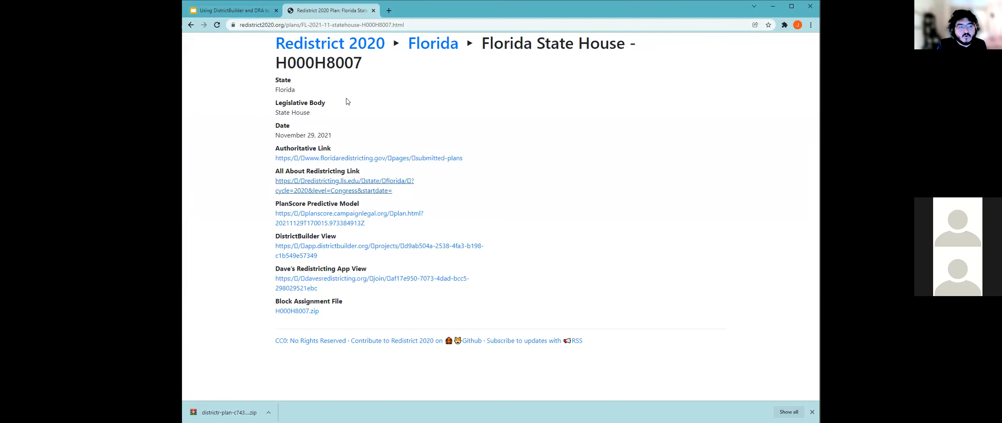
Step: Look through the plans listed on the Redistrict 2020 home page and return to the Florida State House - H000H8007 plan
left_click(340, 48)
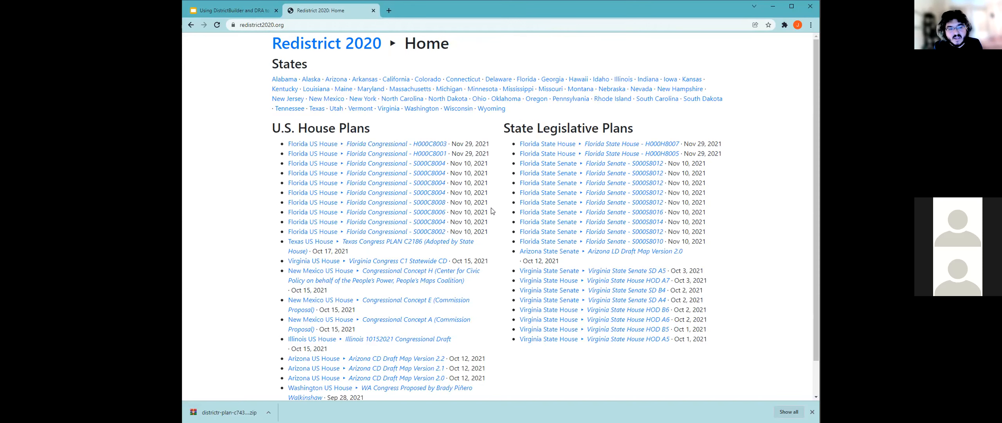
scroll(500, 201, "down", 1)
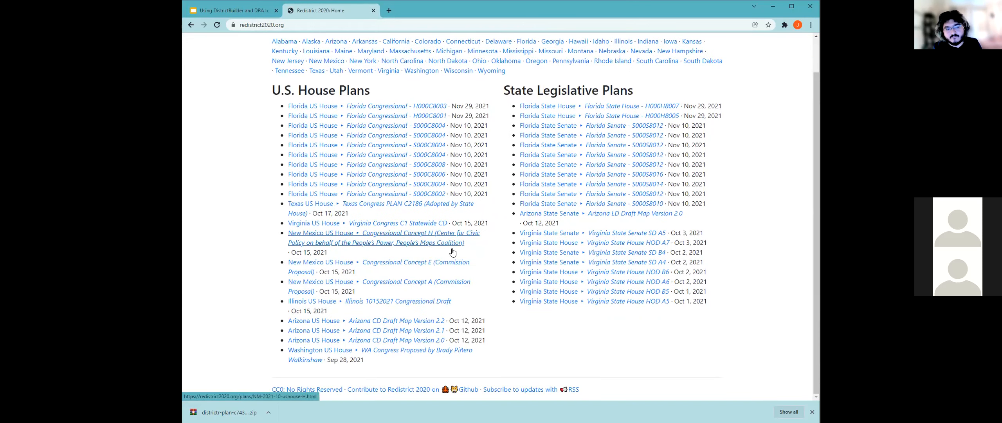
scroll(470, 287, "up", 1)
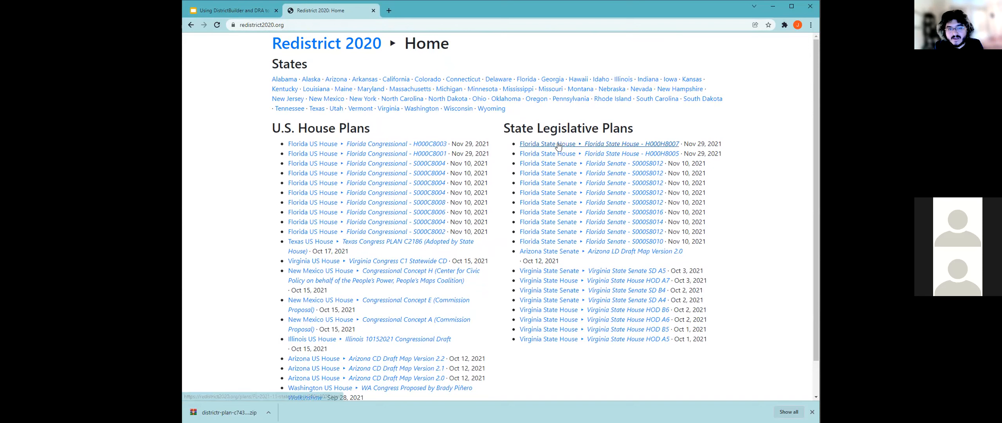
left_click(644, 145)
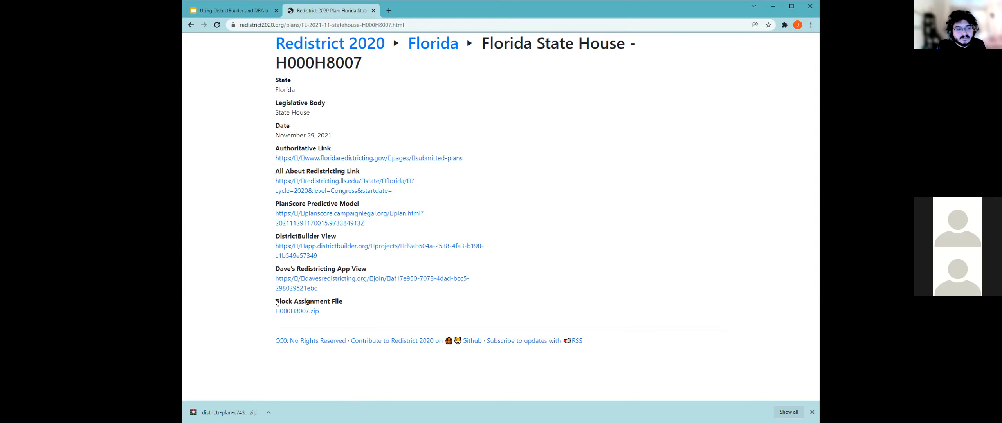
Step: Download the plan's block assignment file H000H8007.zip
left_click_drag(275, 301, 340, 301)
left_click(331, 317)
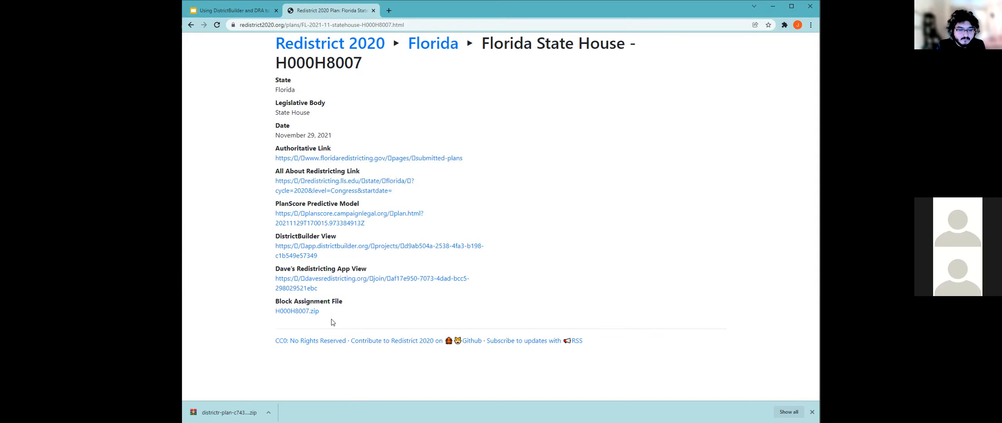
left_click(294, 312)
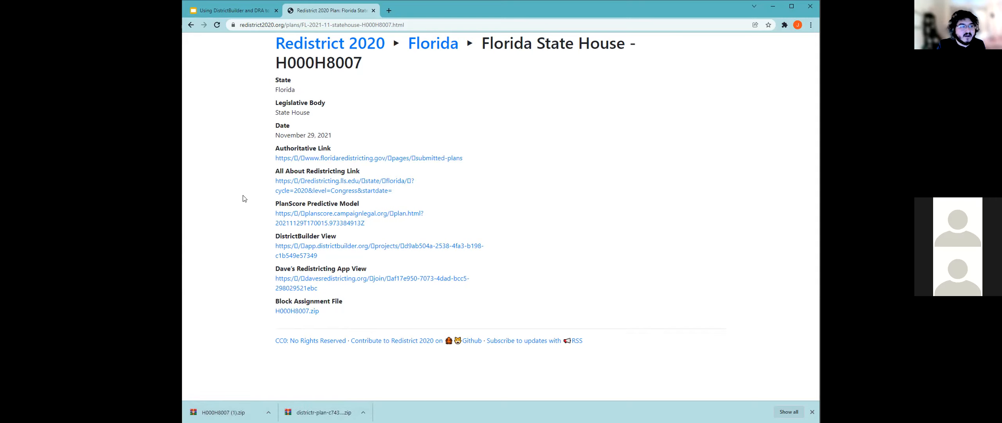
Step: Return to the Demo 1 slide and bold the "Redistrict2020 (State Map) - Florida" bullet
left_click(254, 12)
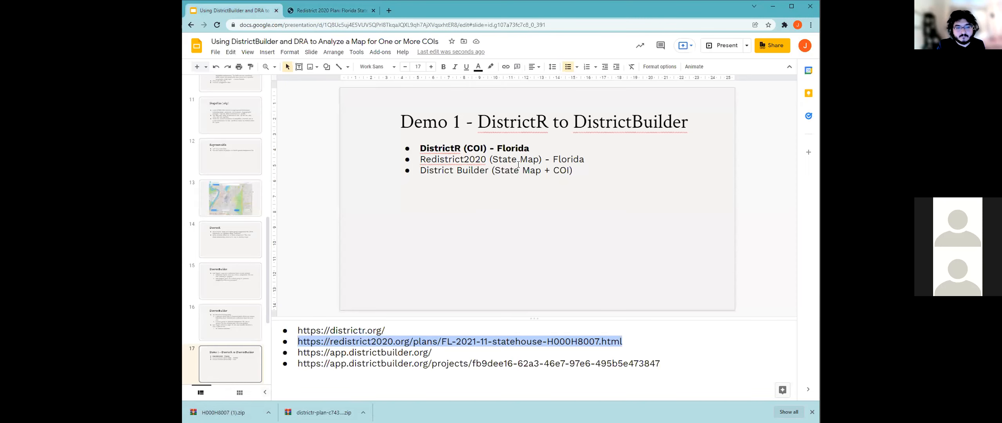
left_click_drag(585, 159, 419, 161)
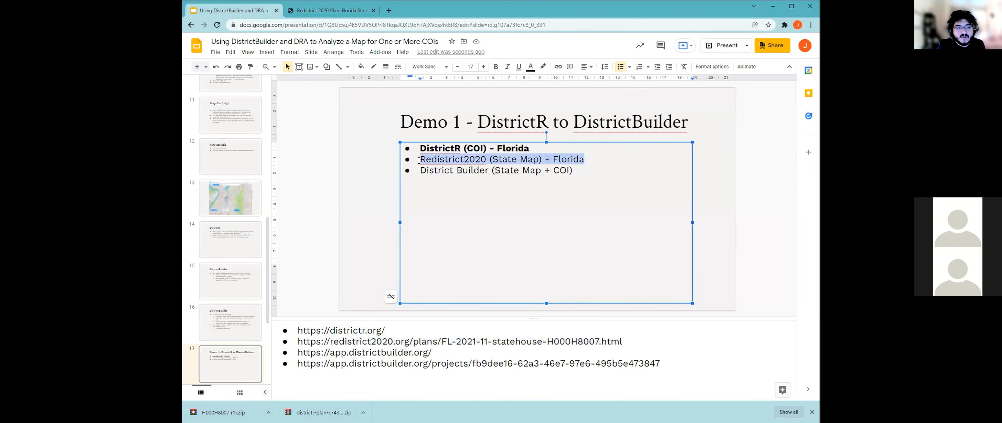
left_click(496, 66)
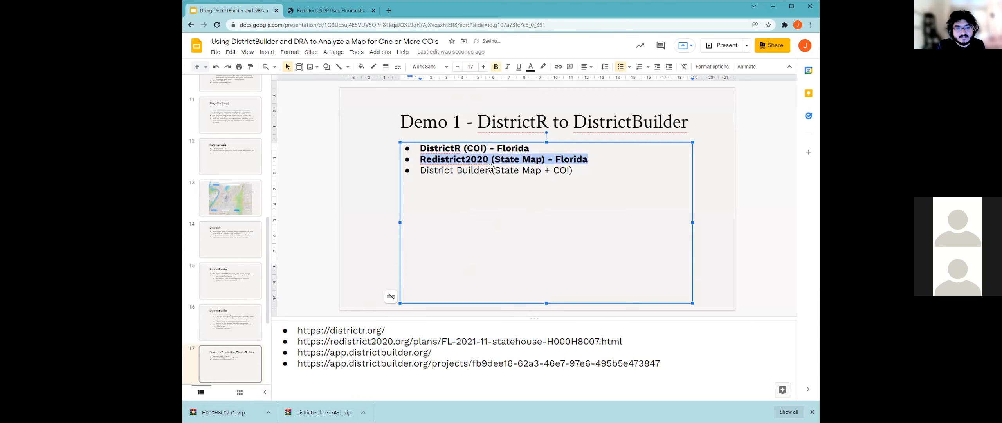
left_click(513, 171)
left_click_drag(572, 172, 426, 170)
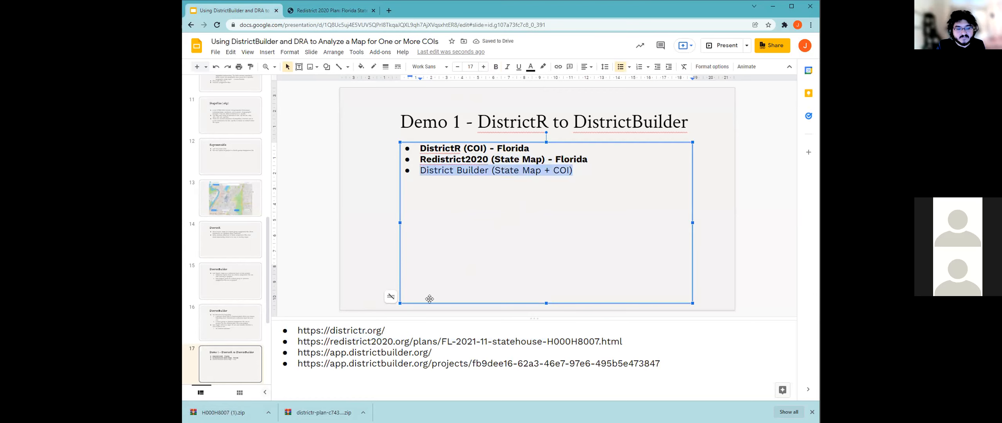
left_click(408, 352)
left_click_drag(437, 352, 299, 352)
key("ctrl+c")
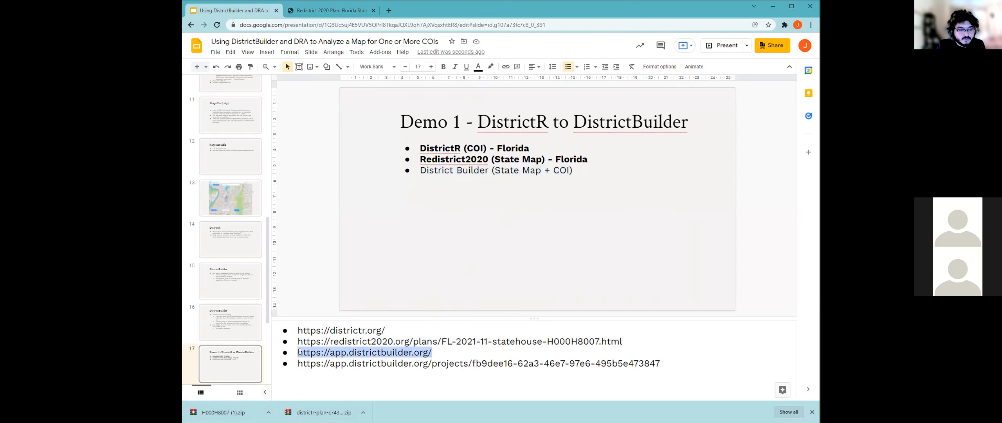
Step: Open the copied address in a new tab, close the Redistrict 2020 page and start importing a map in DistrictBuilder
left_click(388, 10)
key("ctrl+v")
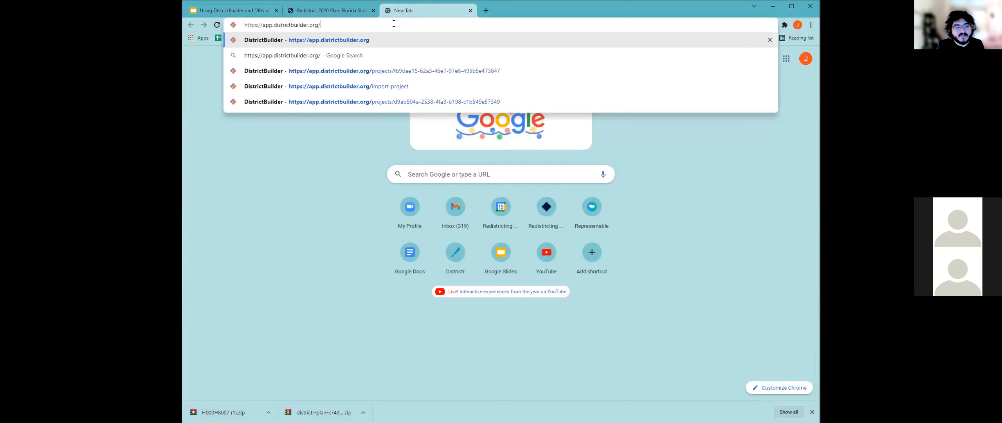
key("Return")
left_click(373, 11)
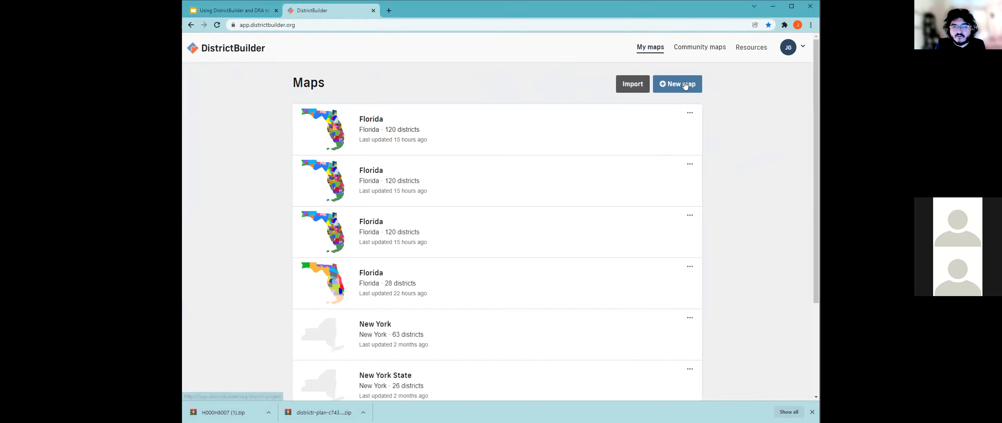
left_click(643, 86)
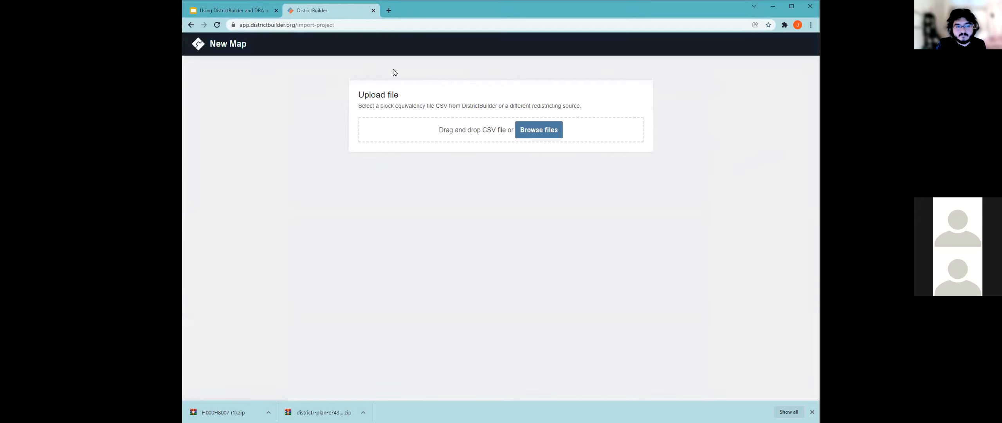
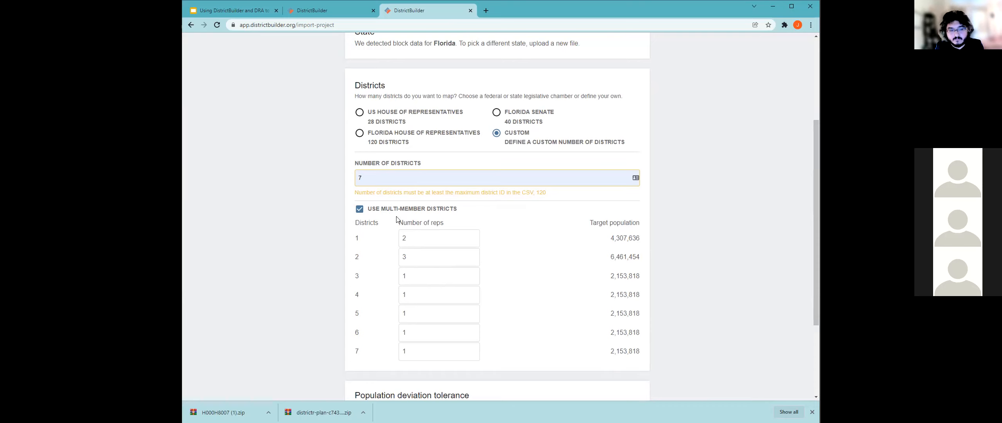
Step: Review the representatives per district, turn off multi-member districts and choose Florida House of Representatives with 120 districts
left_click(437, 240)
left_click(423, 261)
left_click(429, 284)
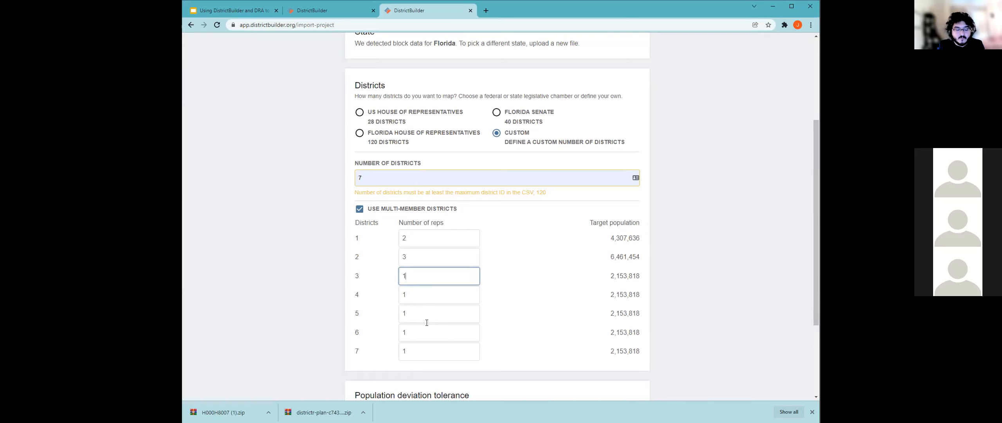
left_click(359, 207)
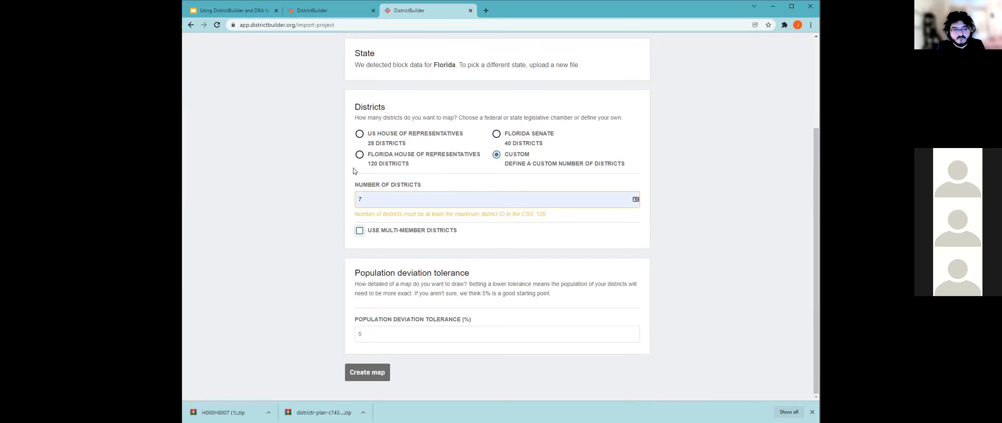
left_click(360, 155)
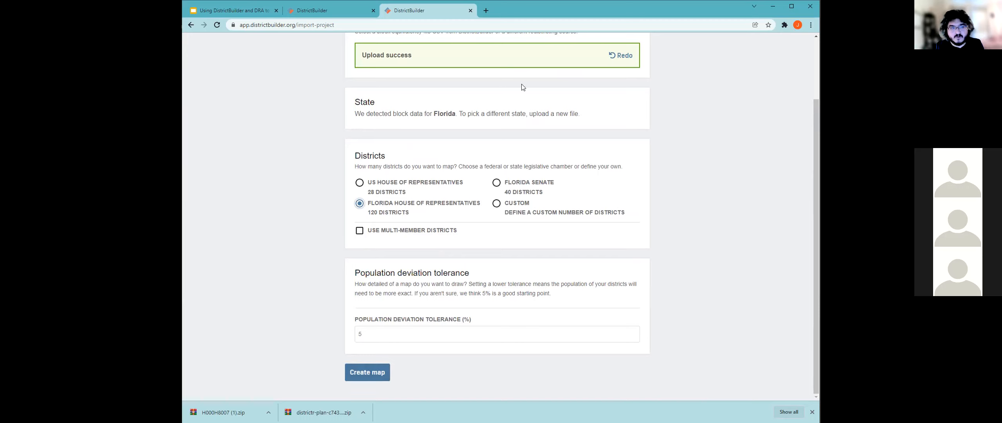
Step: Close the extra import page, return to the imported Florida map and open the downloaded districtr-plan zip file
left_click(471, 11)
left_click_drag(590, 234, 556, 251)
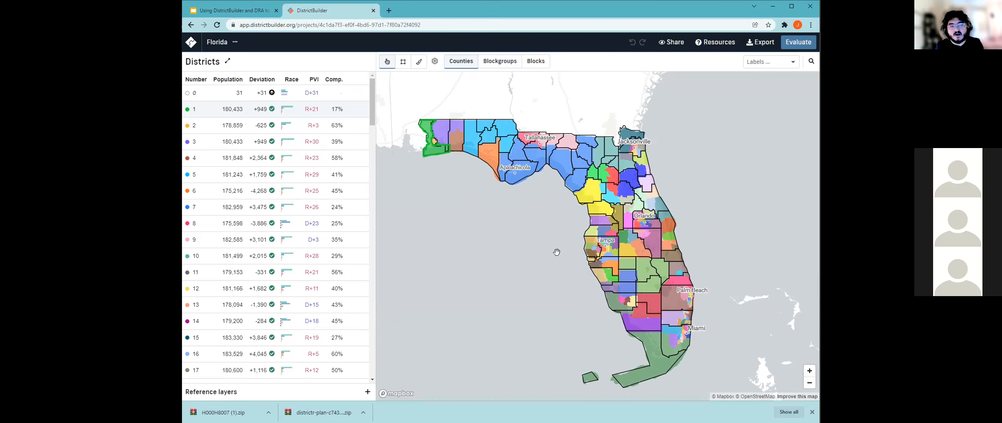
mouse_move(646, 350)
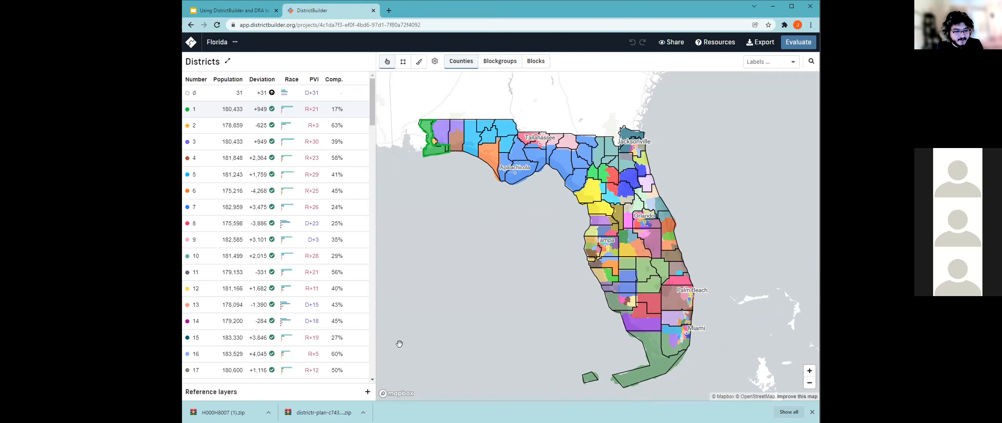
left_click(286, 410)
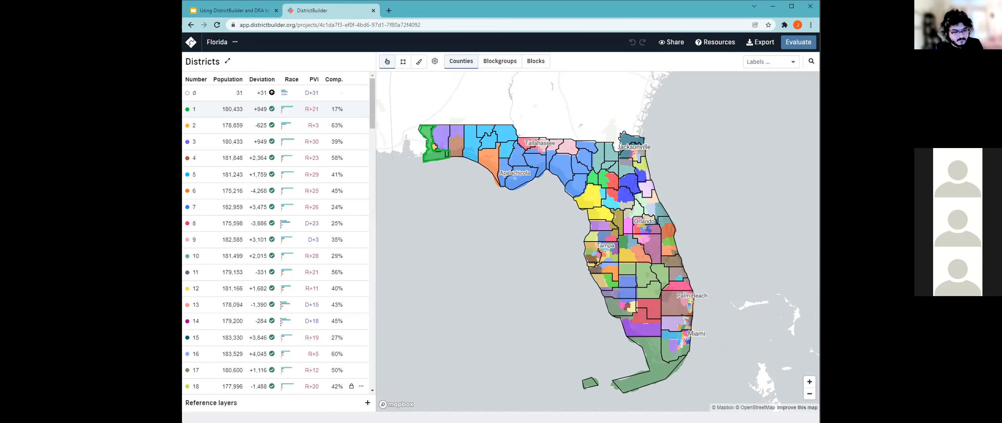
Step: Upload the community of interest GeoJSON export from the Desktop as a reference layer for the Florida map
left_click(367, 404)
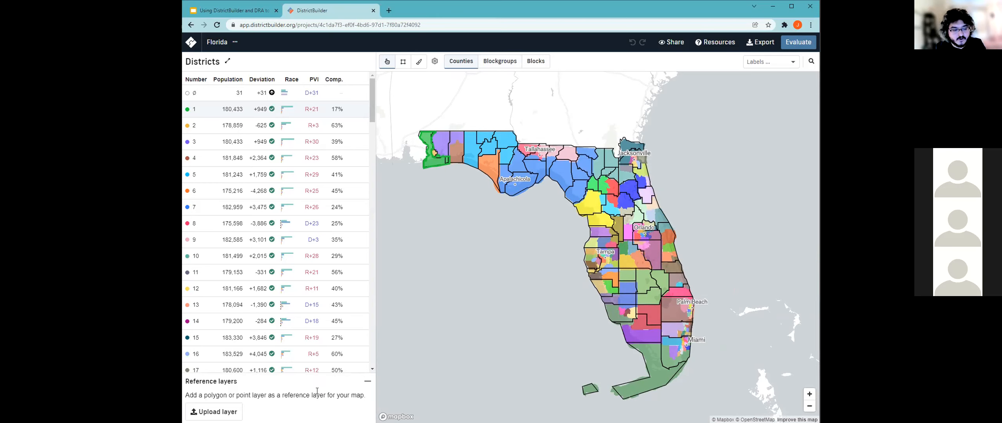
left_click(214, 411)
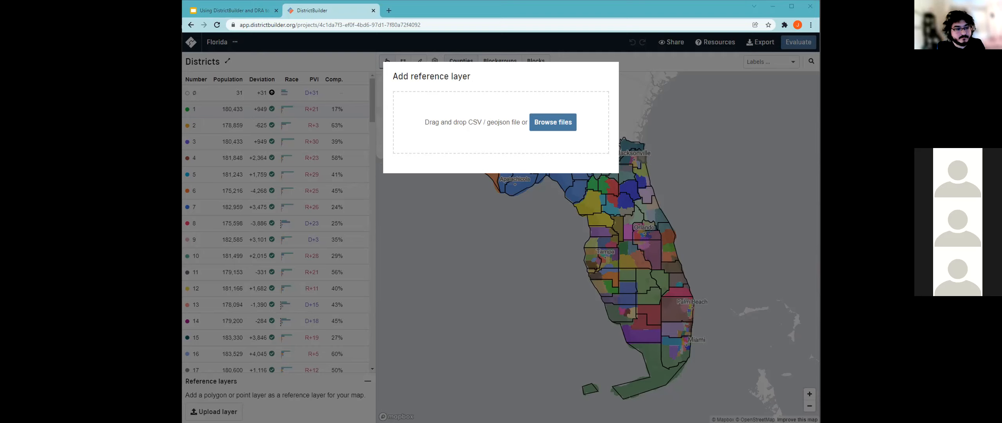
left_click(539, 121)
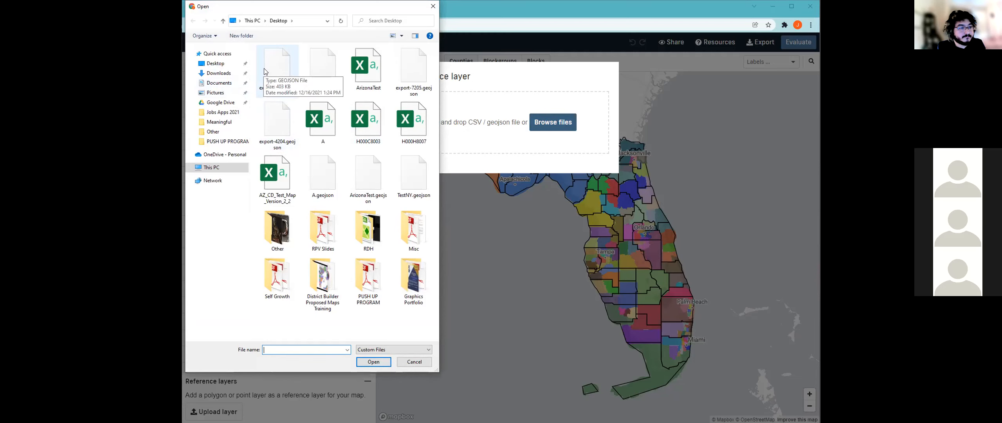
left_click(264, 71)
left_click(377, 362)
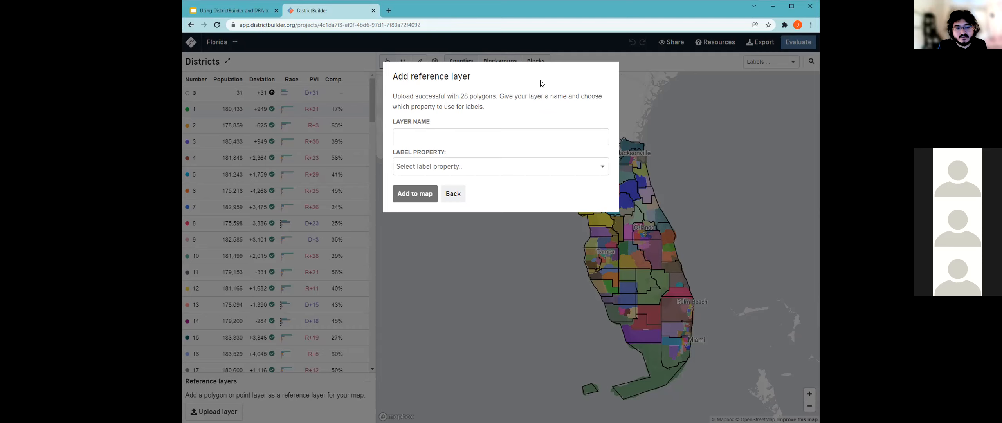
Step: Name the reference layer COI Test, label it by the districtr property, and add it to the map with its display turned on
left_click(474, 134)
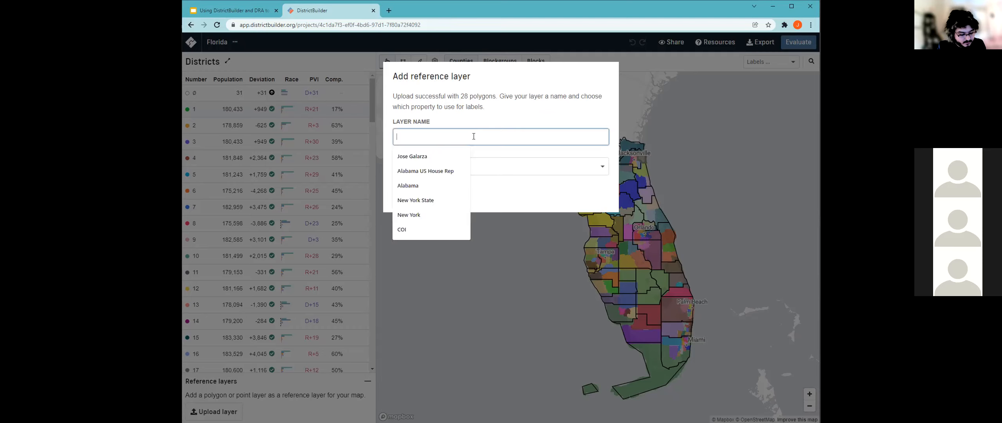
type("COI Test")
left_click(455, 176)
left_click(595, 167)
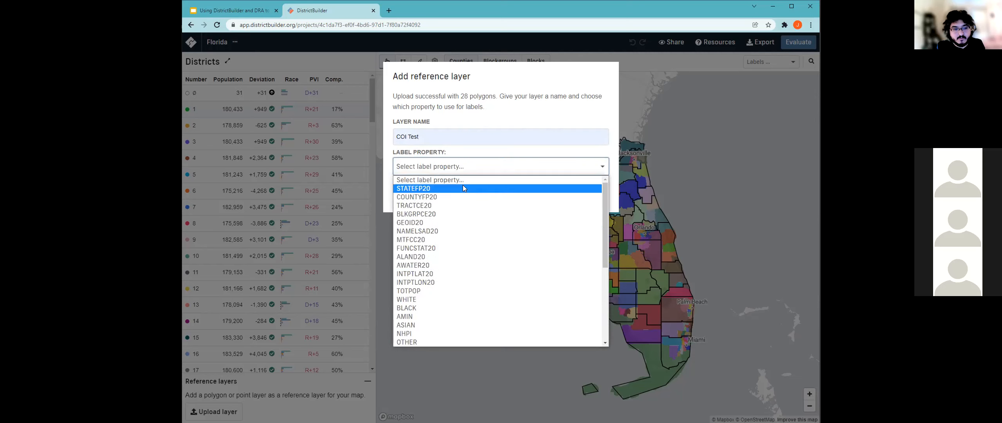
scroll(450, 258, "down", 3)
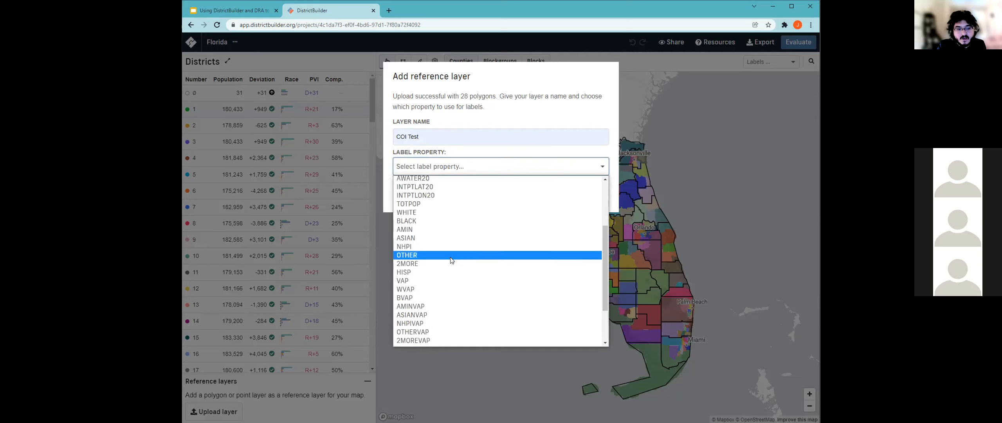
scroll(450, 259, "down", 2)
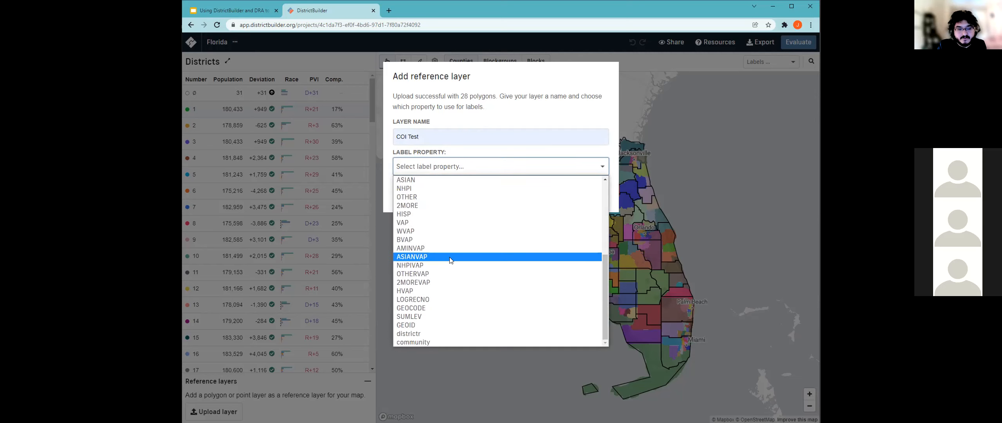
left_click(420, 334)
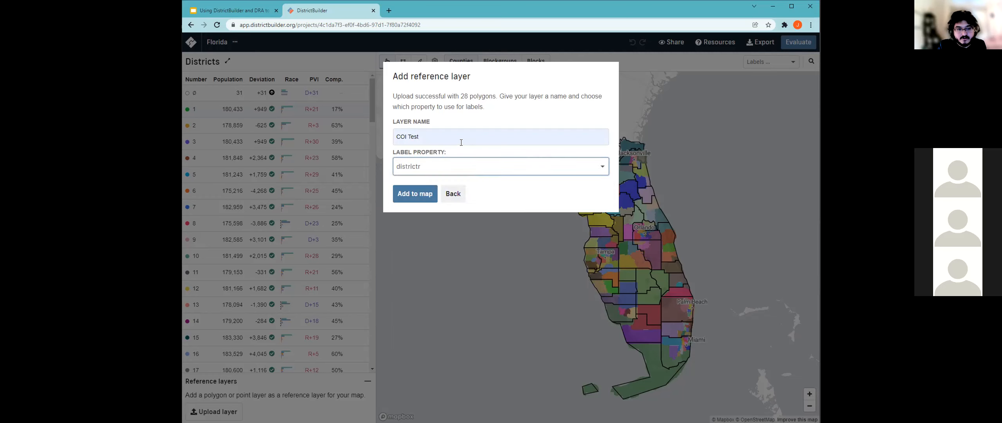
left_click(416, 199)
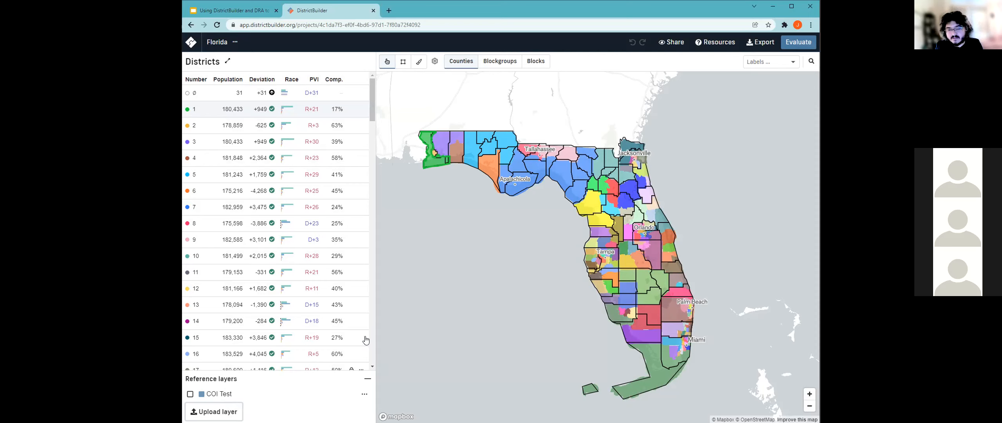
left_click(190, 394)
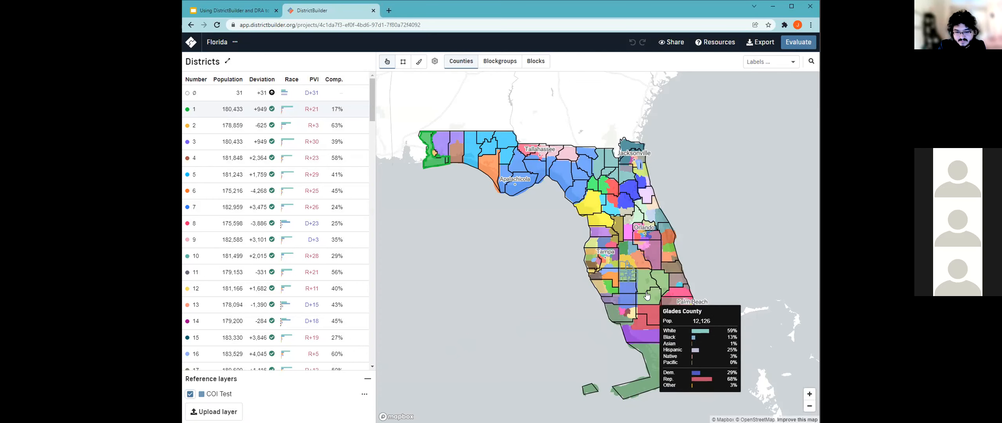
Step: Examine how the COI Test areas in and around Hardee County line up with the State House districts and county lines
scroll(647, 295, "up", 5)
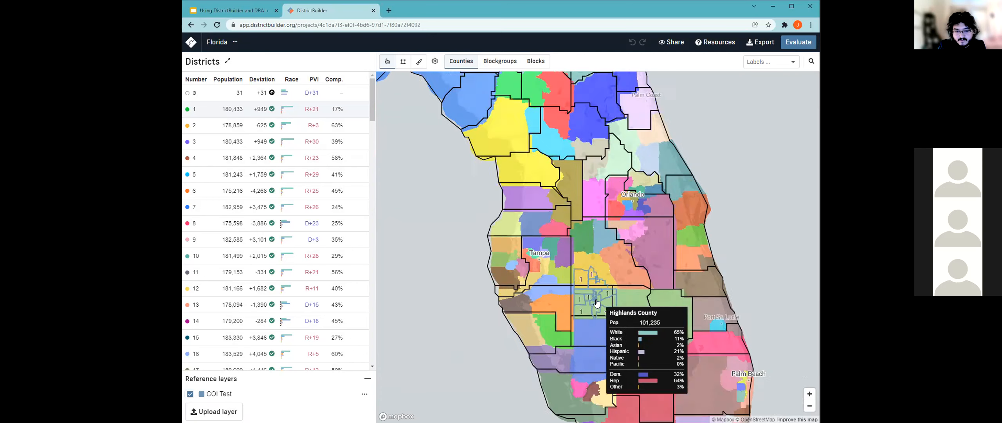
scroll(596, 303, "up", 3)
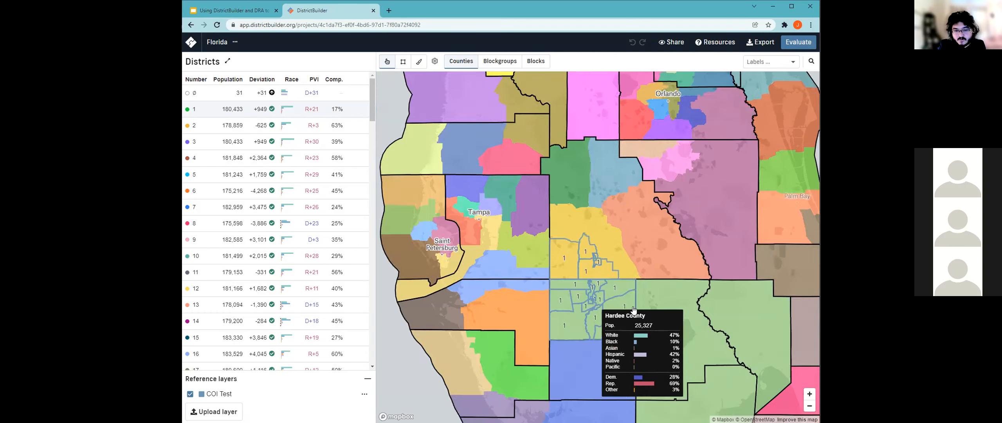
scroll(634, 309, "up", 2)
scroll(664, 294, "up", 2)
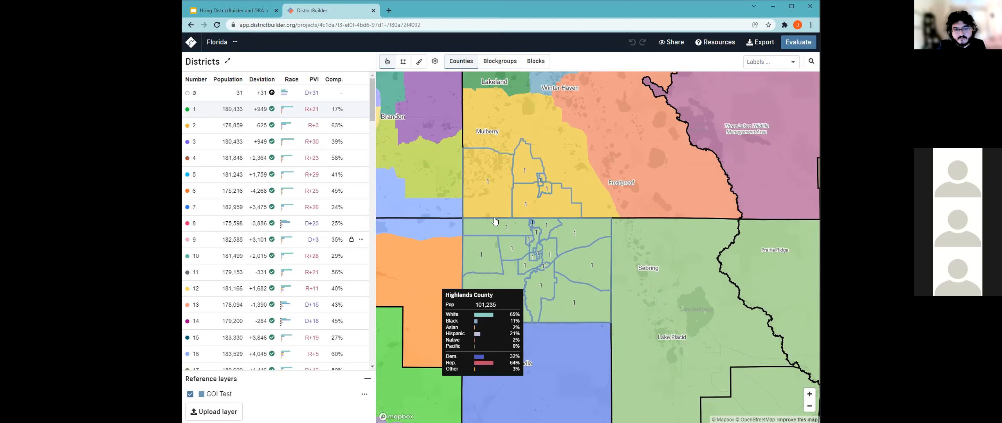
left_click_drag(495, 221, 518, 240)
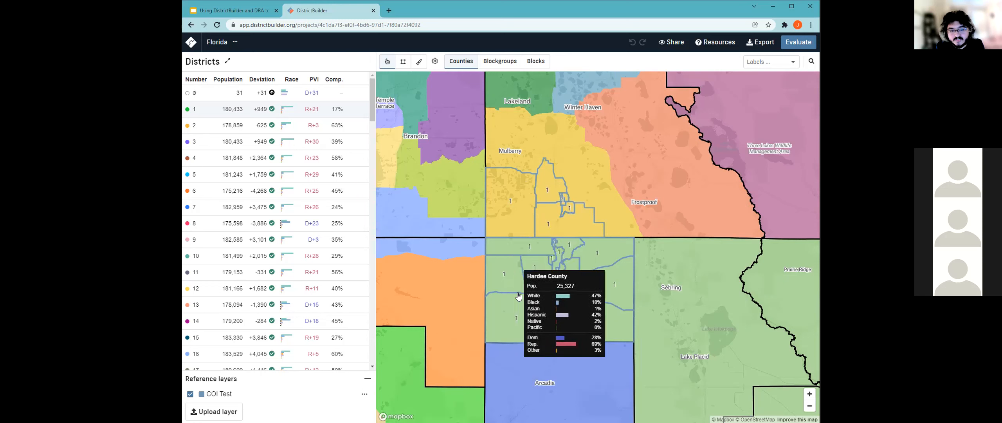
left_click_drag(473, 293, 589, 307)
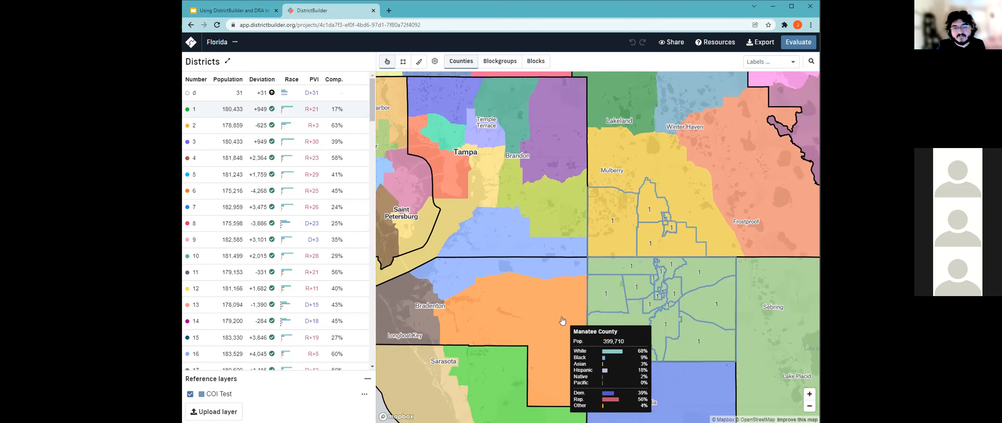
left_click_drag(603, 298, 593, 316)
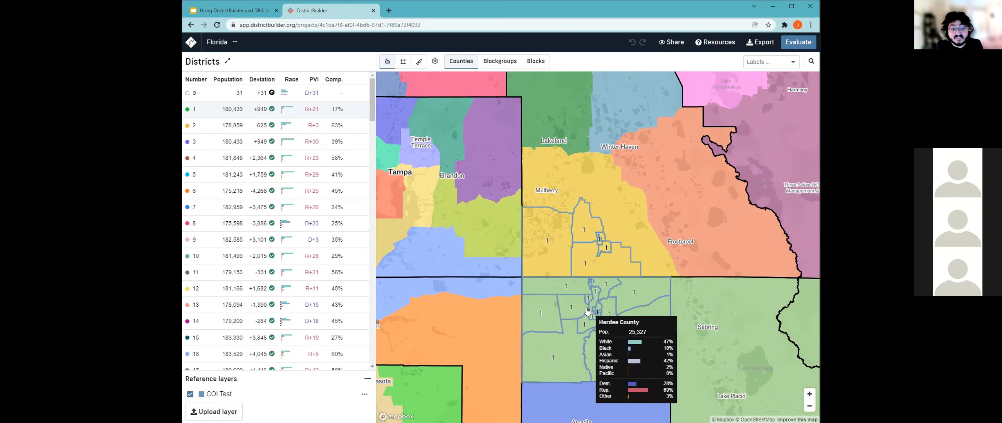
left_click_drag(647, 301, 602, 276)
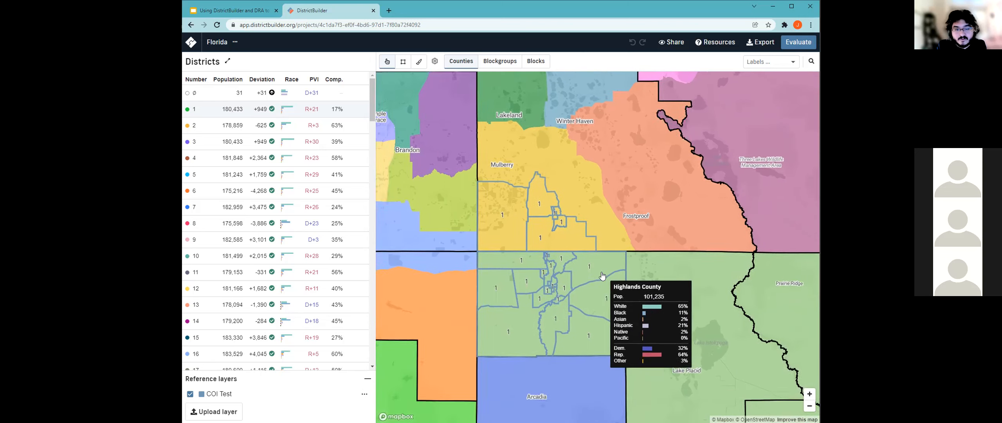
scroll(602, 276, "down", 4)
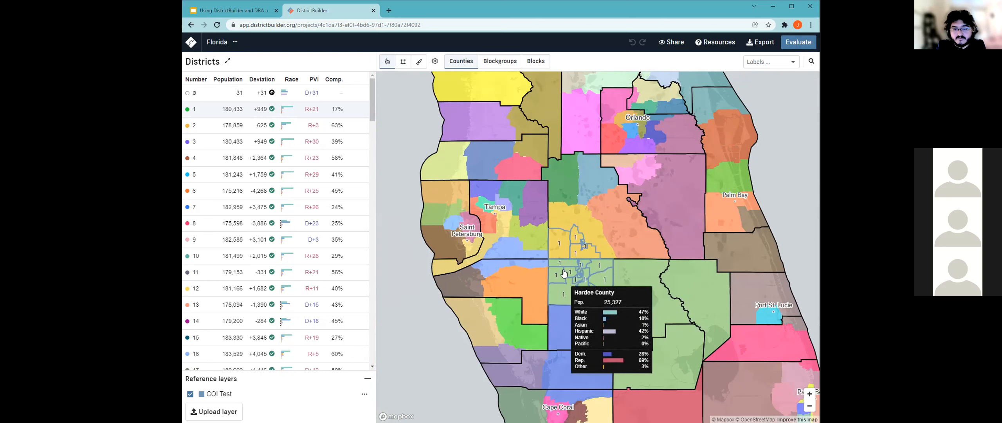
left_click_drag(591, 284, 559, 261)
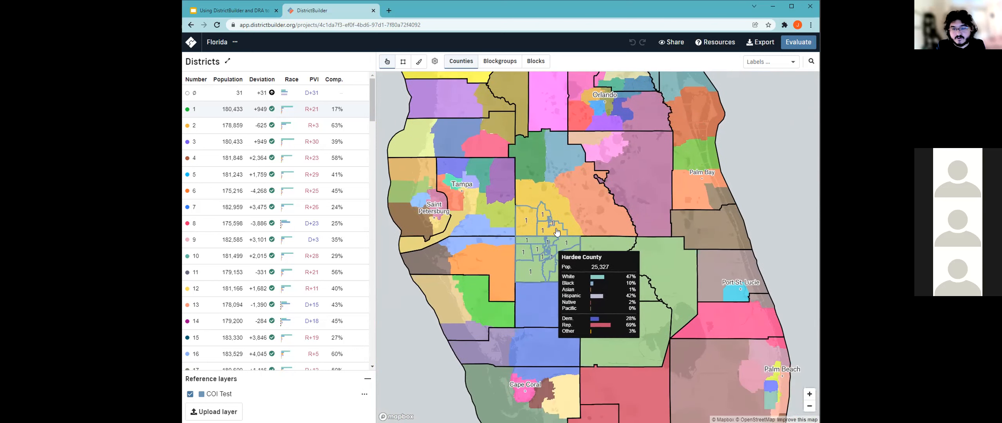
Step: Return to the Demo 1 slide and make the "District Builder (State Map + COI)" bullet bold
left_click(236, 11)
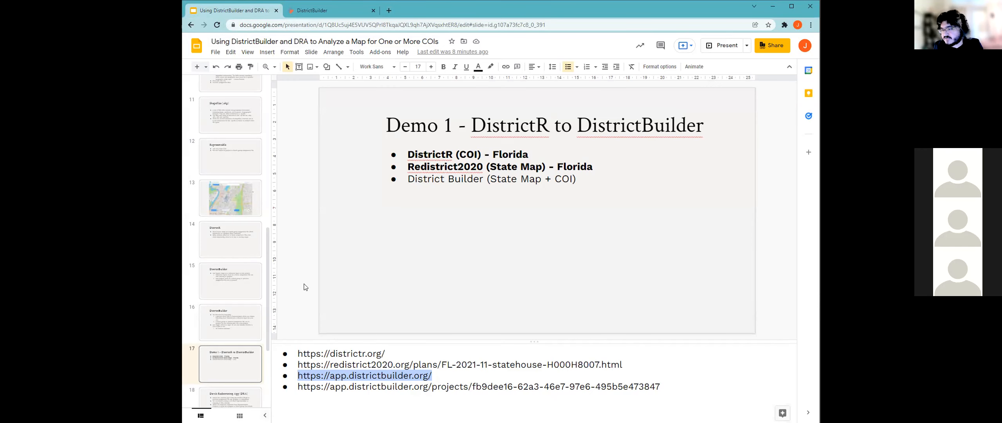
left_click(303, 305)
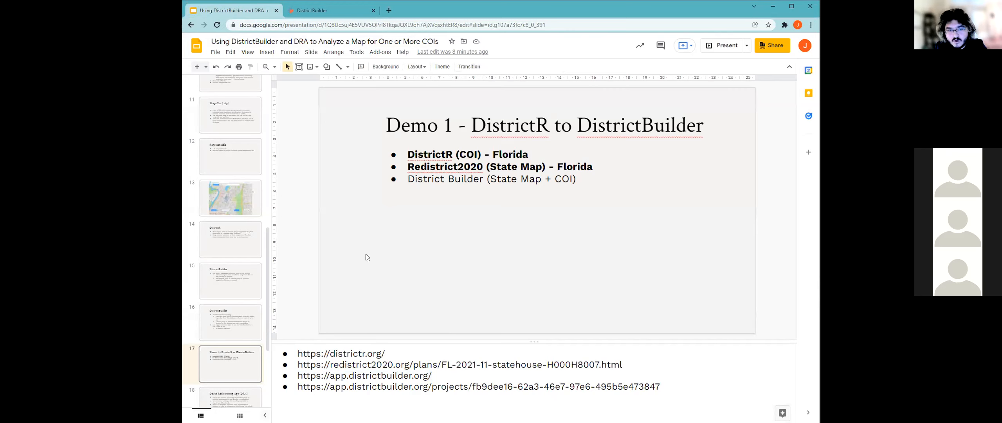
left_click(511, 180)
left_click_drag(561, 181, 409, 179)
key("ctrl+b")
left_click(456, 181)
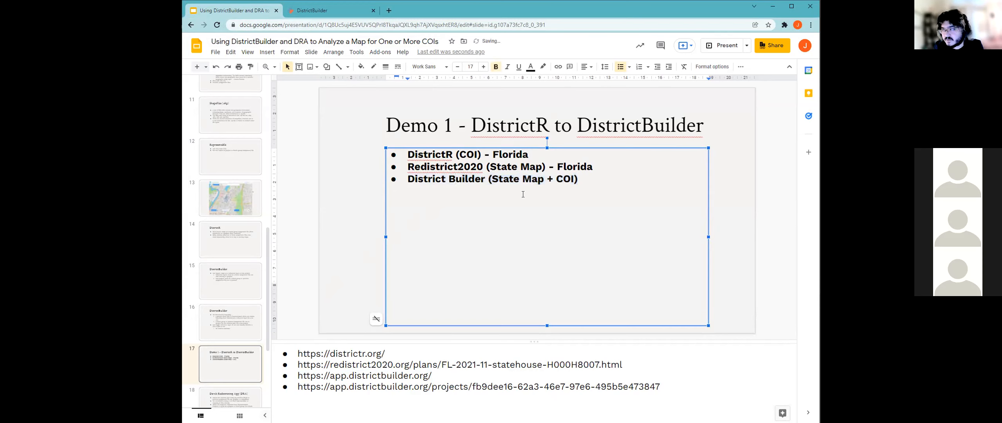
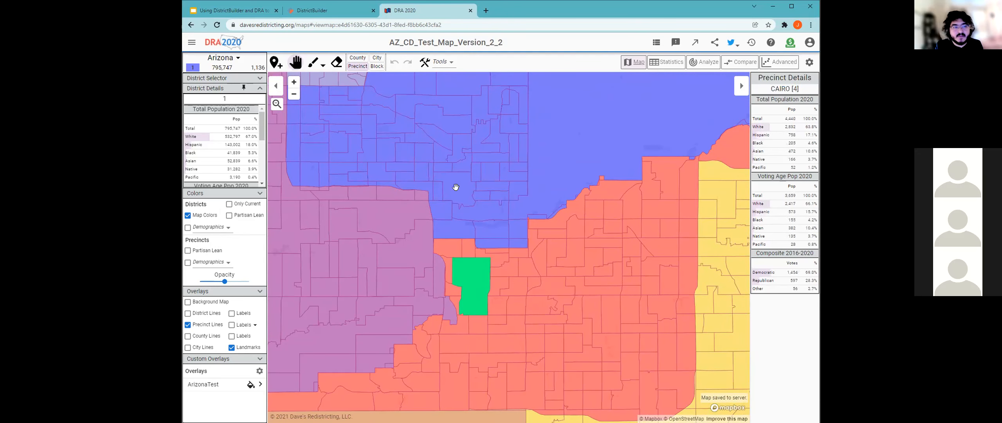
Step: Close the DRA 2020 and DistrictBuilder pages and open the representable.org submission address from the Demo 2 speaker notes in a new tab
left_click(471, 10)
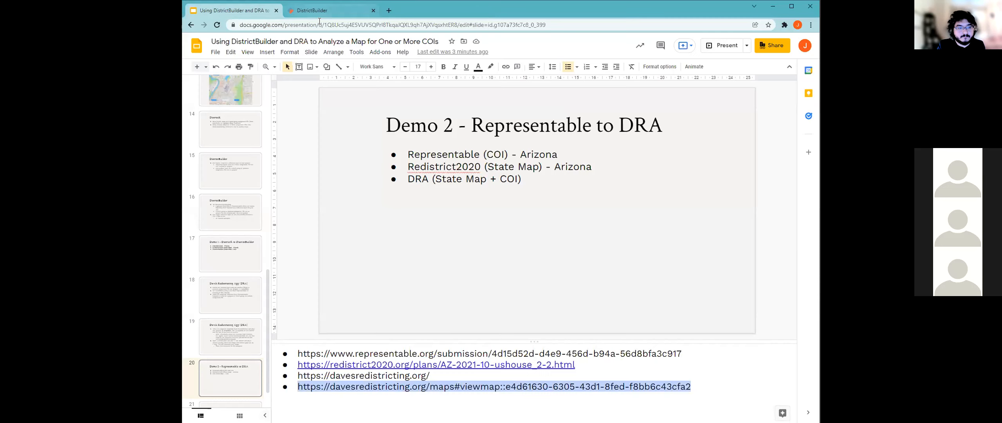
left_click(373, 10)
left_click_drag(681, 353, 302, 356)
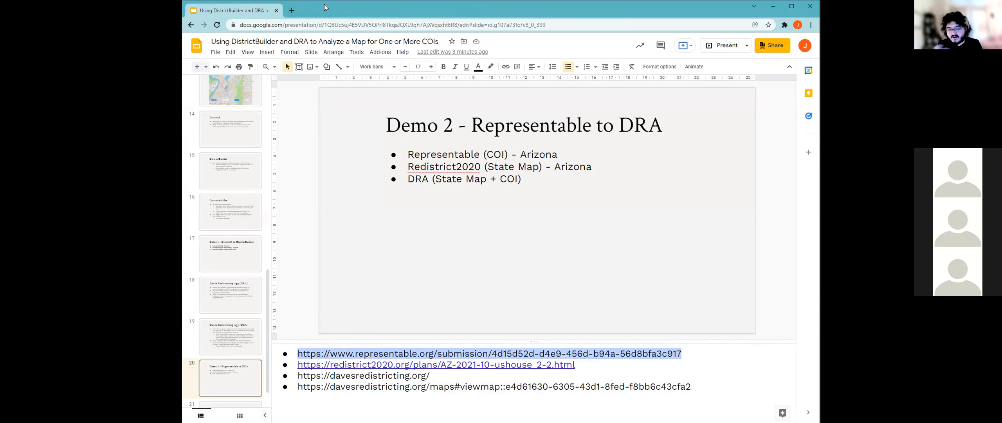
left_click(293, 12)
left_click(297, 23)
type("https://www.representable.org/submission/4d15d52d-d4e9-456d-b94a-56d8bfa3c917")
key("Return")
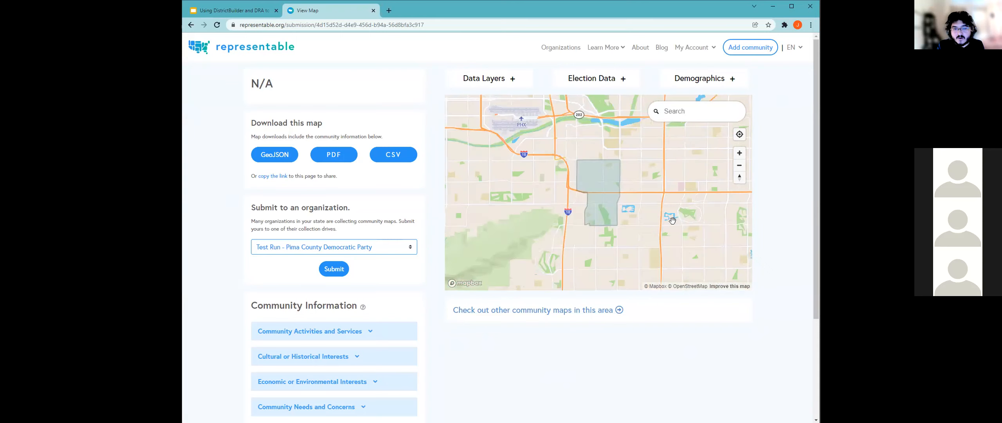
Step: Examine the community's boundary near Tempe on the Representable map and review the available data layers
scroll(548, 176, "down", 3)
scroll(592, 201, "down", 3)
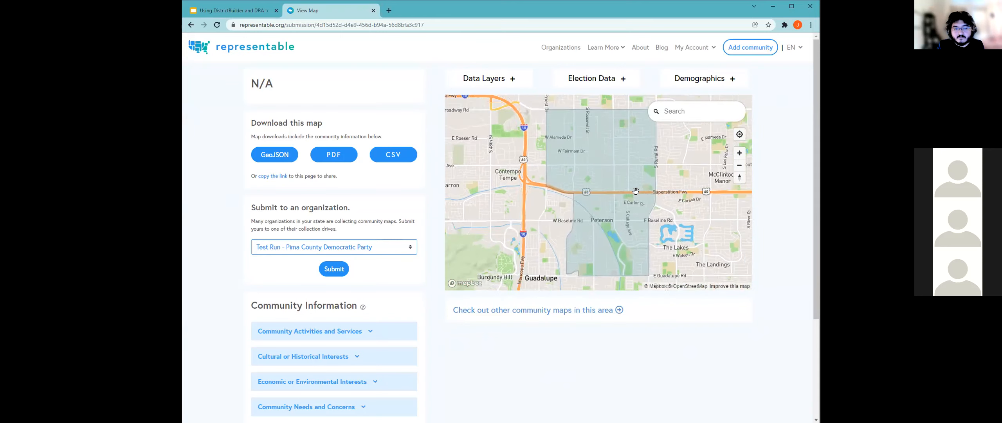
left_click_drag(592, 201, 570, 210)
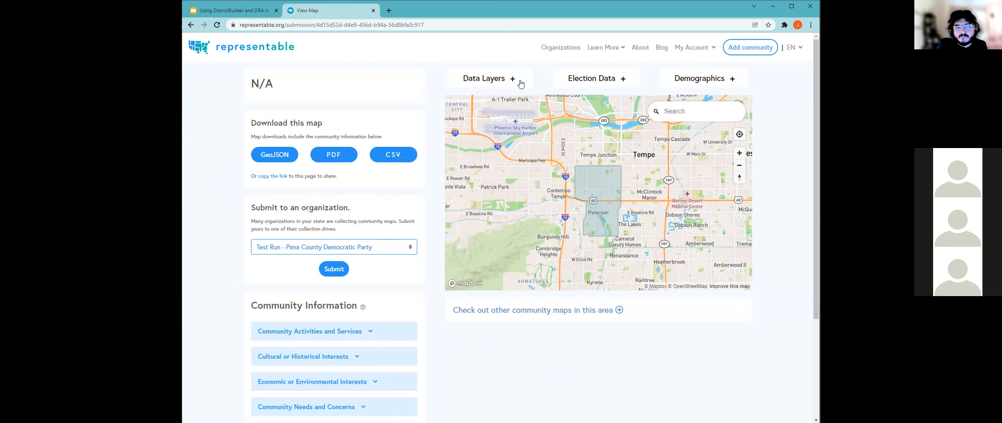
left_click_drag(631, 171, 625, 200)
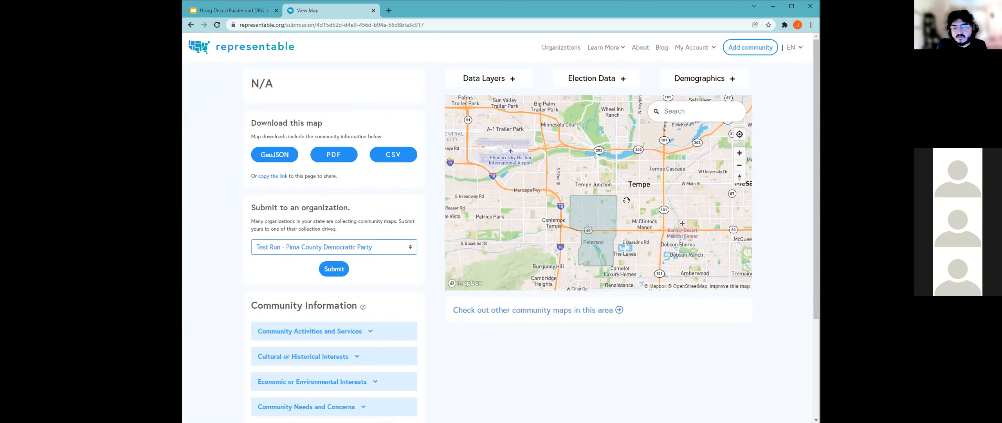
left_click(512, 79)
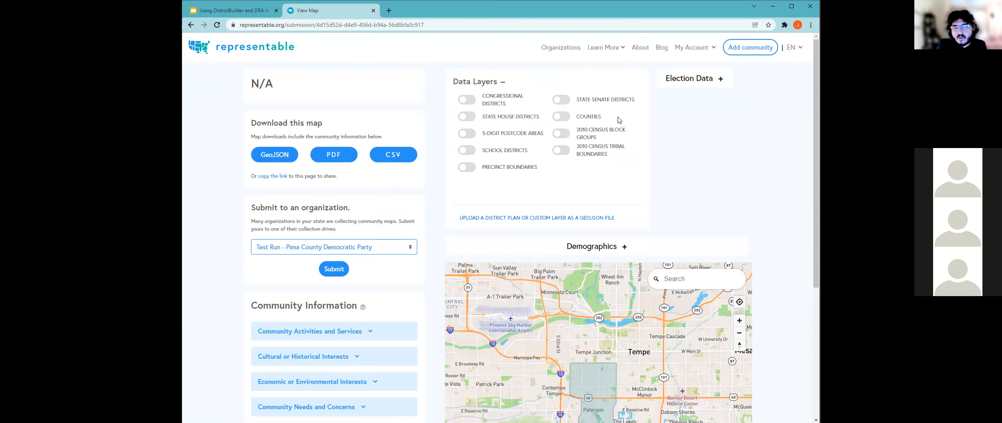
left_click(503, 81)
left_click_drag(645, 223, 637, 203)
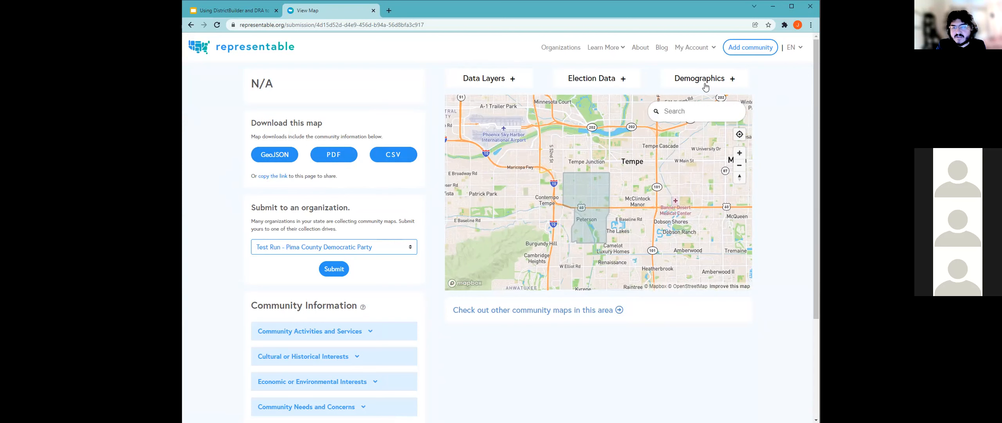
left_click(502, 78)
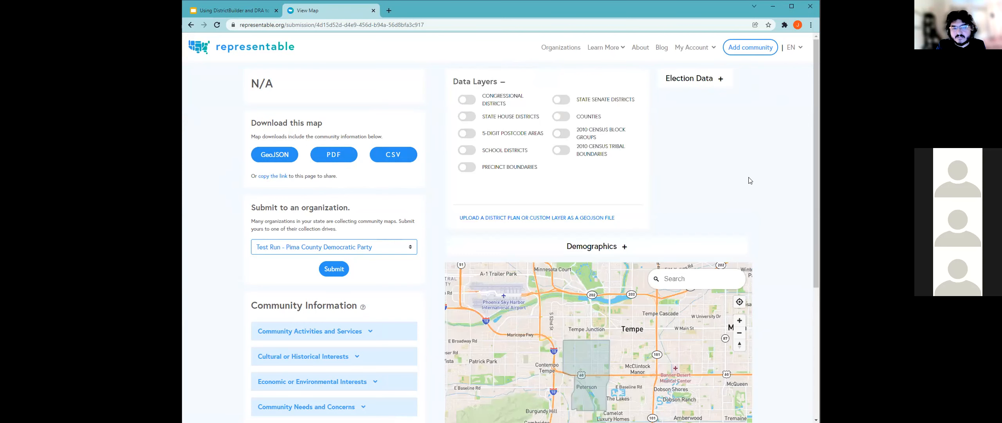
scroll(750, 180, "down", 1)
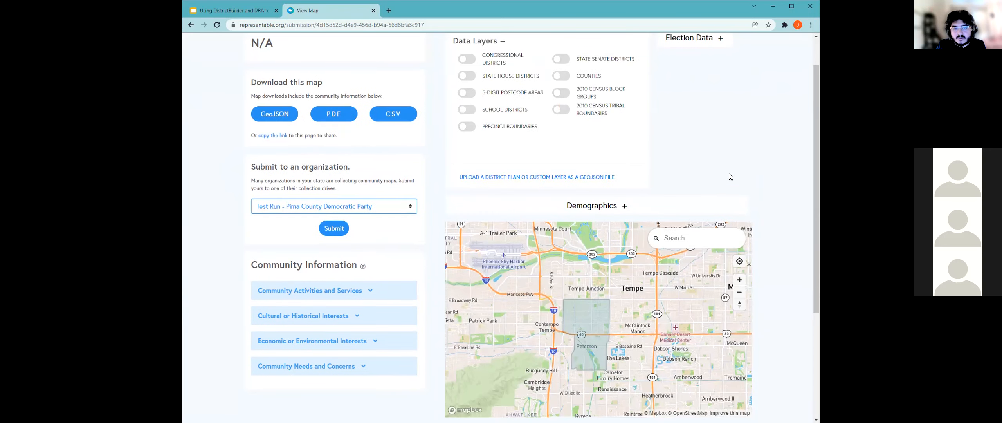
scroll(731, 176, "down", 1)
scroll(730, 176, "up", 1)
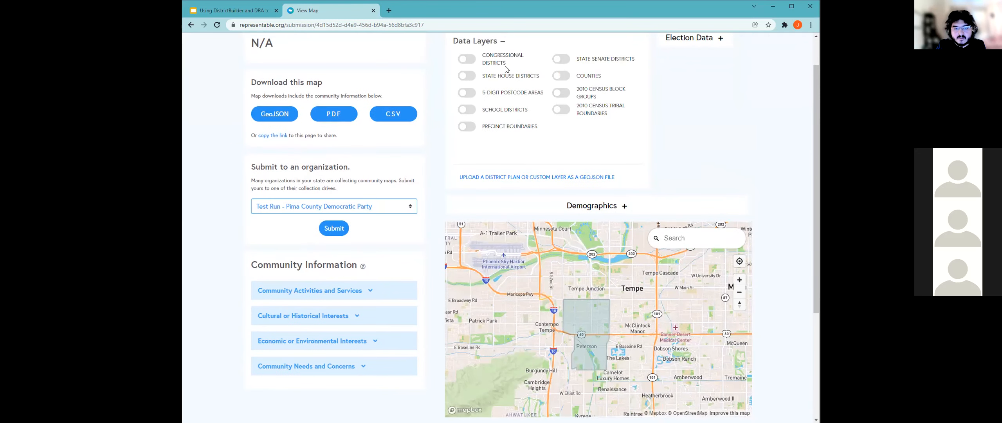
Step: Compare the community near Tempe with the state senate districts and the precinct boundaries, then hide the layers and collapse the layer list
left_click(560, 59)
left_click_drag(689, 367, 628, 329)
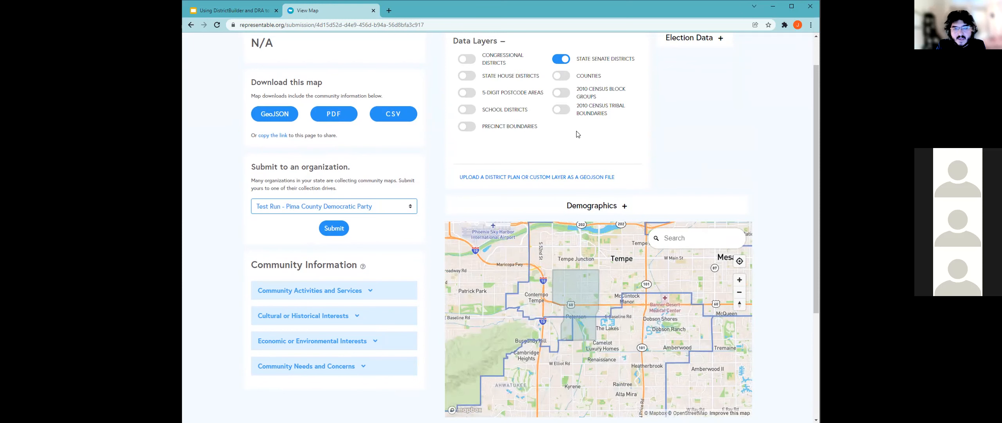
left_click(464, 126)
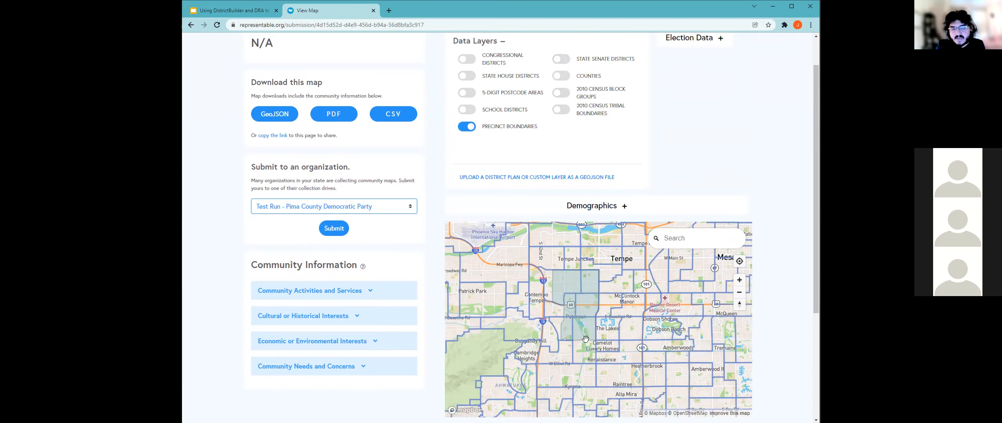
left_click_drag(555, 345, 647, 333)
scroll(791, 312, "down", 2)
left_click_drag(608, 206, 594, 225)
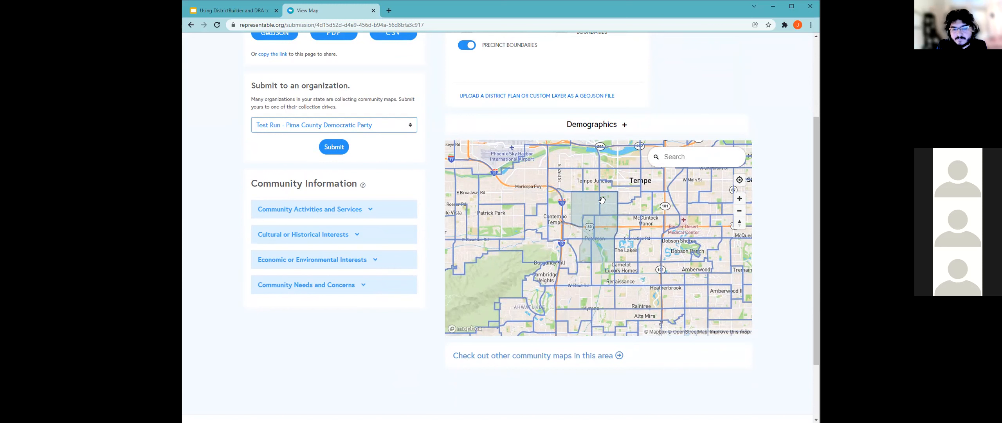
left_click_drag(604, 215, 600, 225)
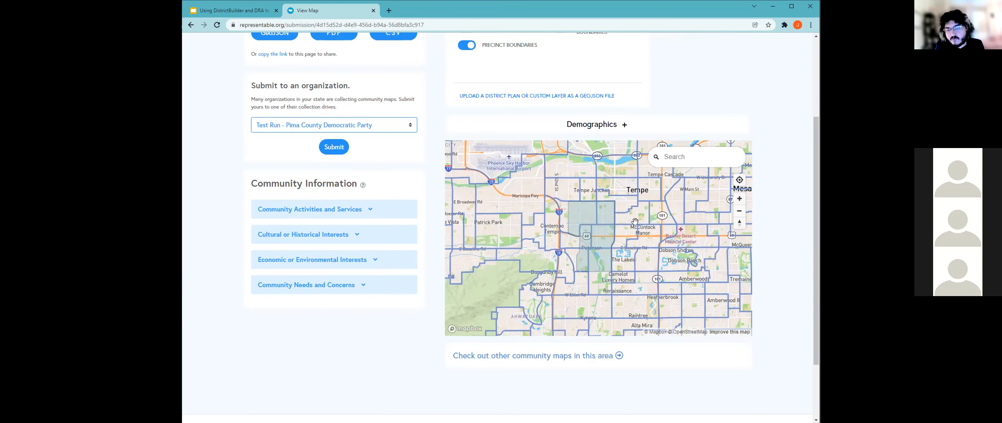
scroll(781, 237, "up", 1)
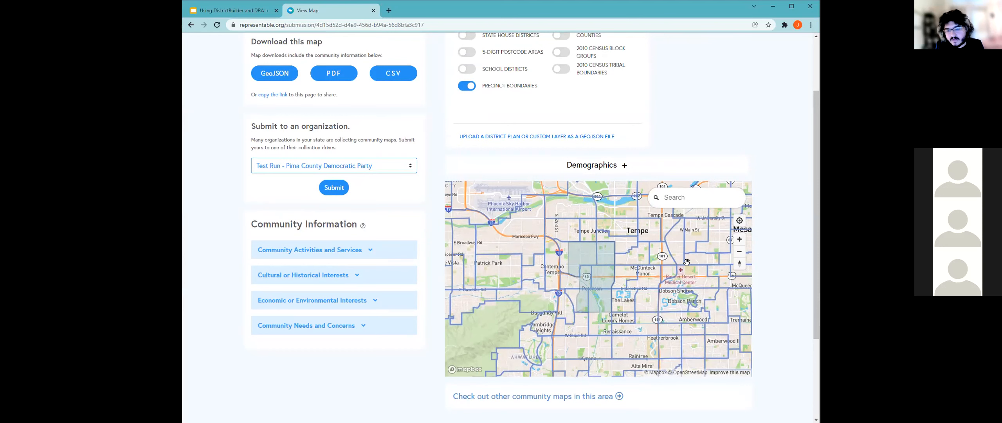
scroll(769, 157, "up", 2)
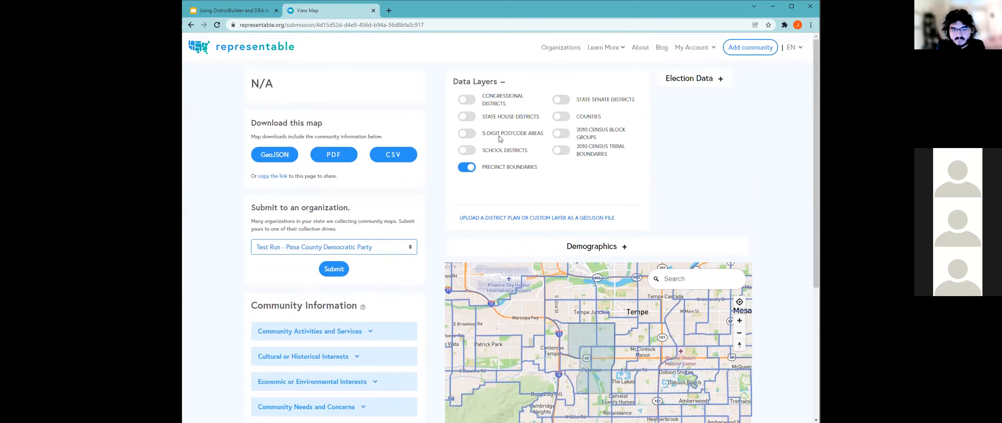
left_click(467, 167)
left_click(499, 83)
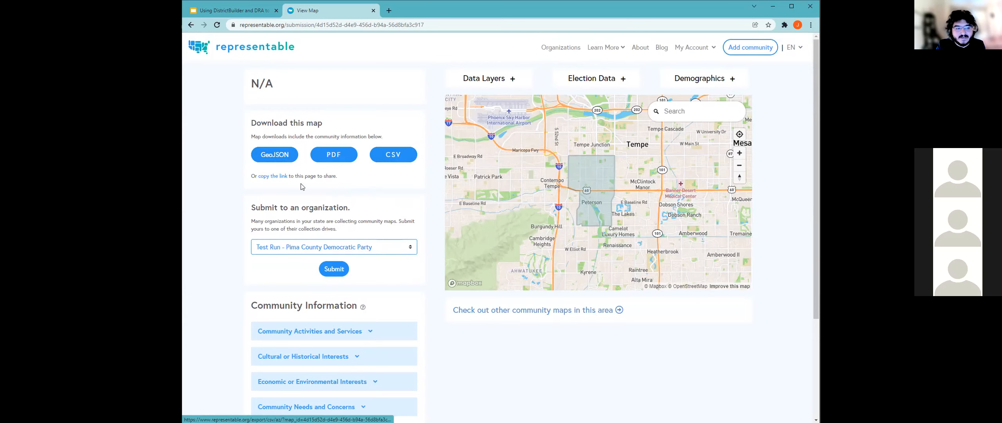
Step: Download the community map as GeoJSON and as CSV
left_click(268, 157)
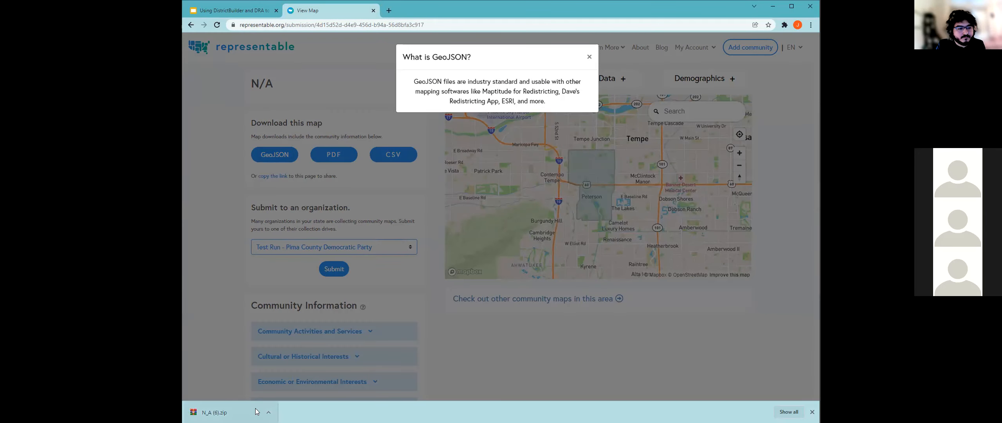
left_click(589, 57)
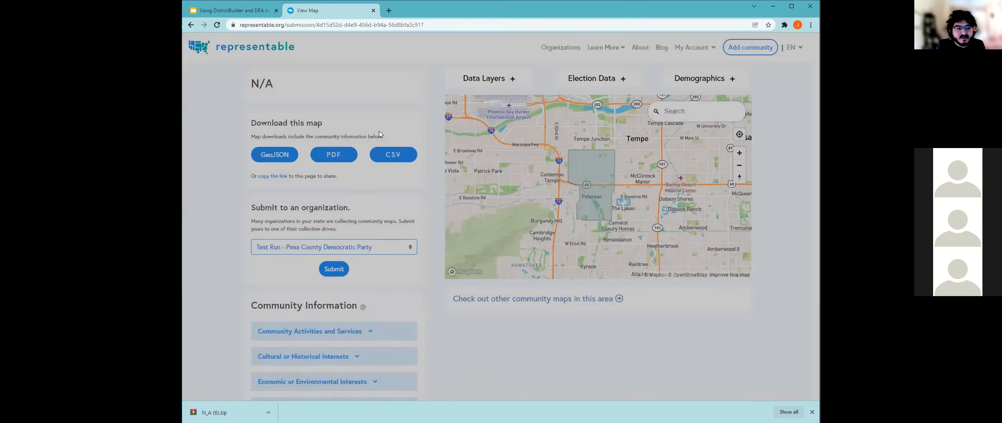
left_click(394, 155)
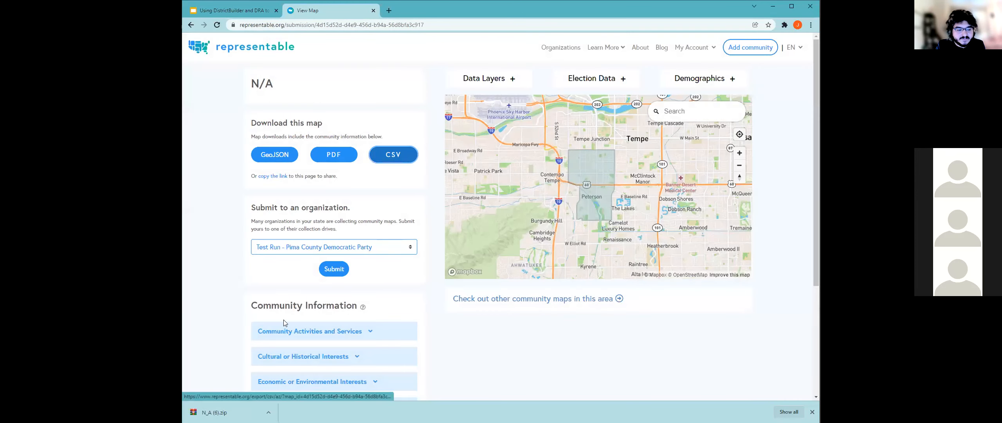
Step: Return to the Demo 2 slide and make the "Representable (COI) - Arizona" bullet bold
left_click(245, 12)
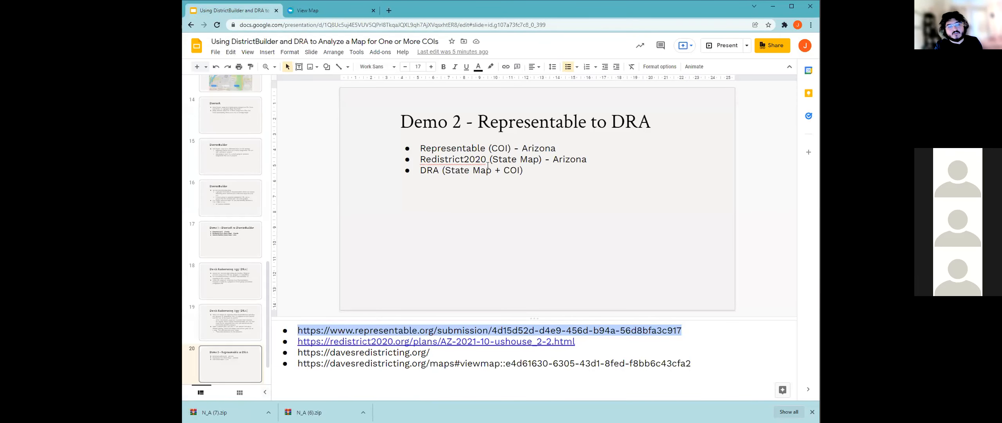
left_click(491, 158)
left_click_drag(556, 148, 428, 150)
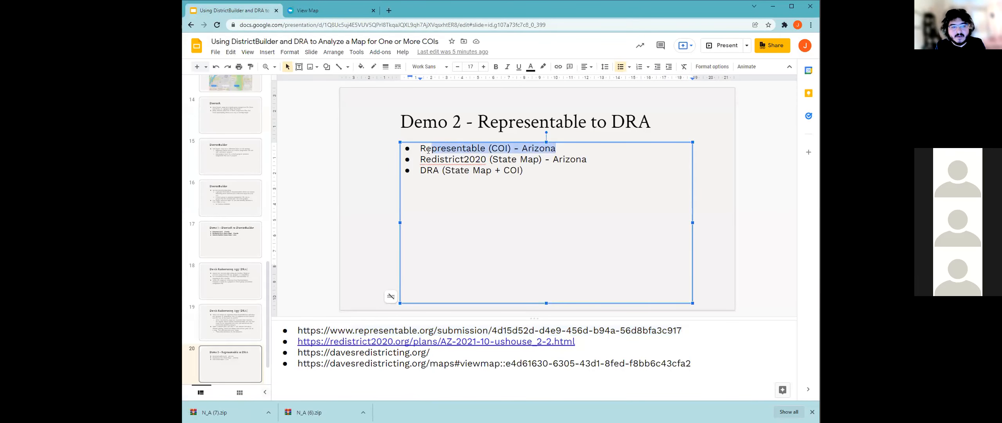
left_click(495, 66)
left_click(487, 159)
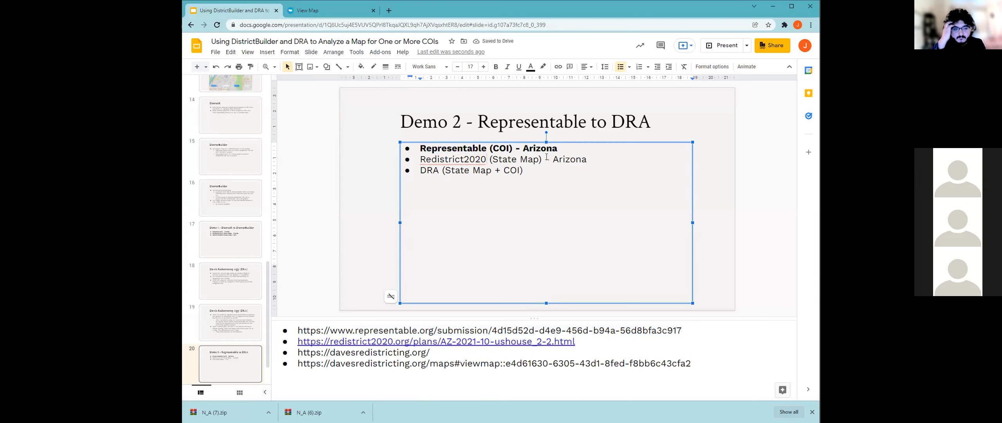
Step: Open the Redistrict 2020 Arizona plan linked in the speaker notes and download its block assignment file AZ_CD_Test_Map_Version_2_2.zip
left_click(459, 341)
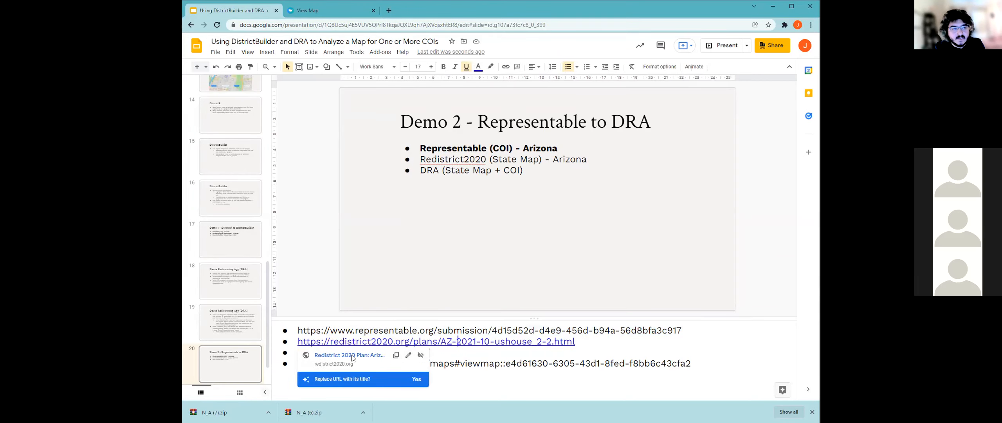
left_click(349, 355)
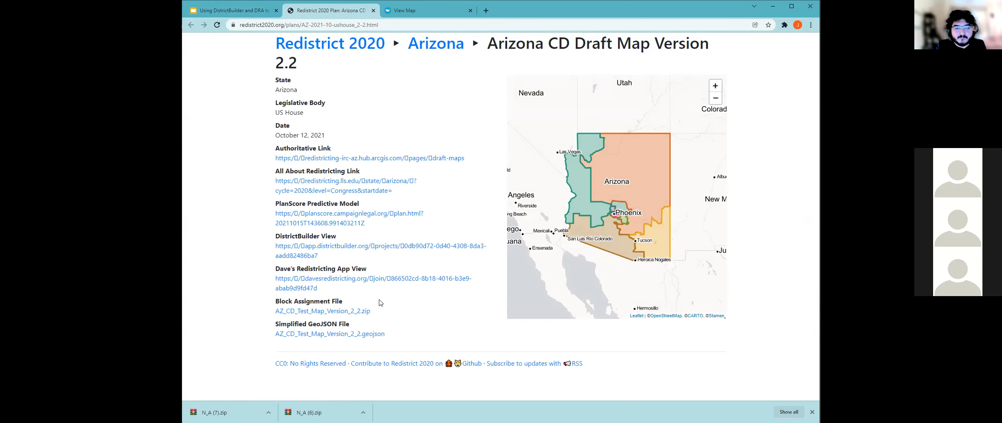
mouse_move(652, 215)
left_mouse_down()
mouse_move(645, 226)
mouse_move(664, 215)
left_mouse_up()
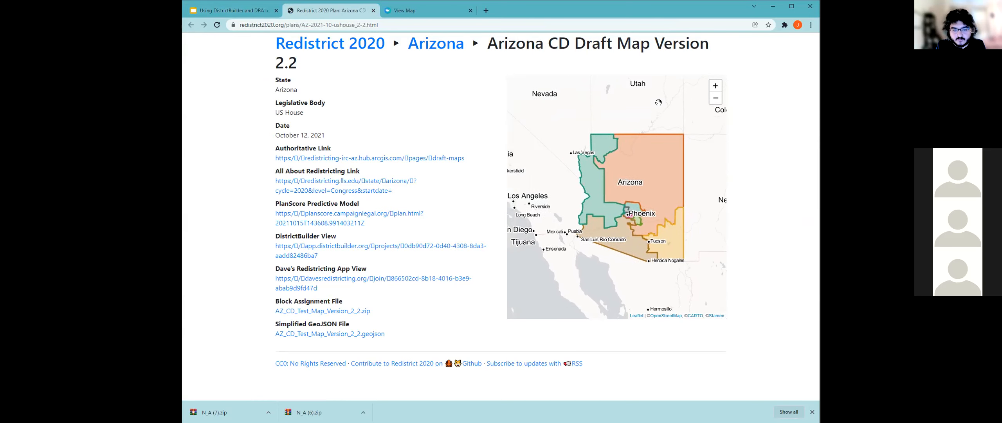
left_click_drag(646, 243, 638, 242)
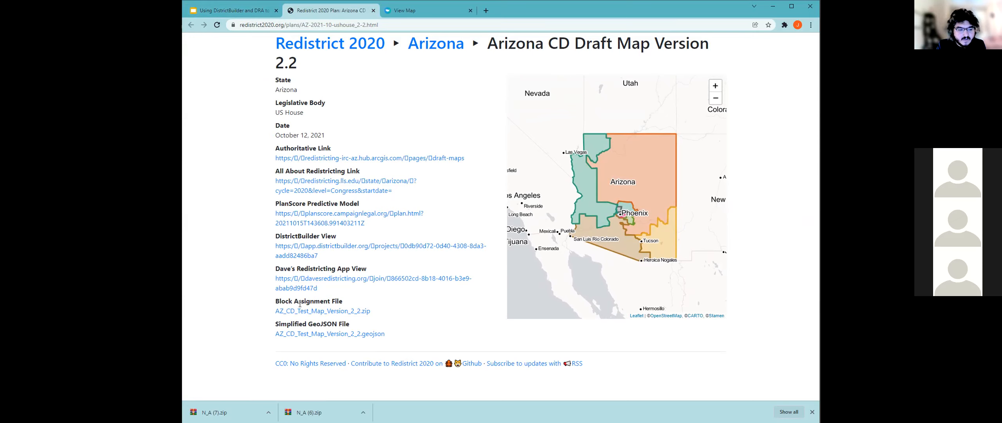
left_click_drag(277, 300, 337, 300)
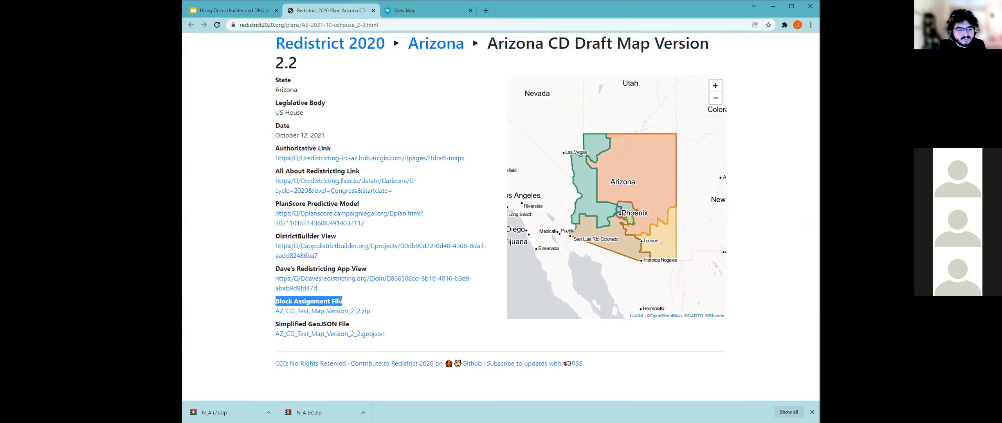
left_click(291, 312)
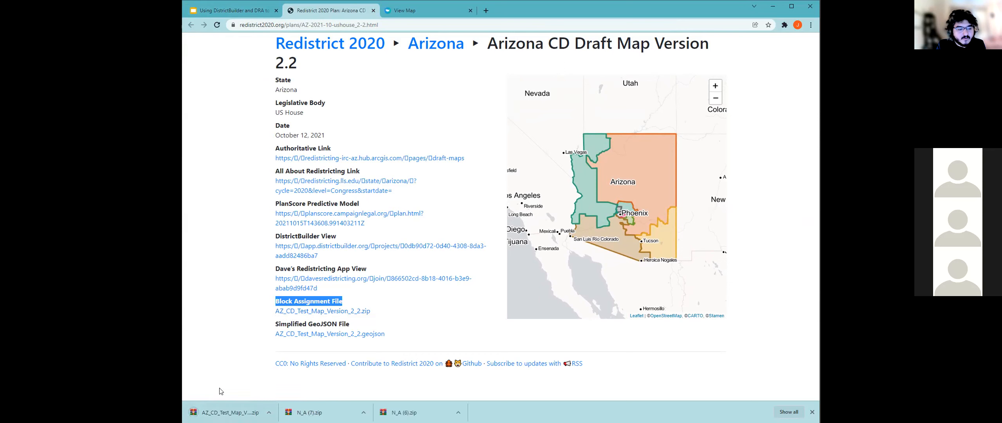
Step: Return to the Demo 2 slide and make the "Redistrict2020 (State Map) - Arizona" bullet bold
left_click(227, 11)
left_click_drag(587, 163, 427, 158)
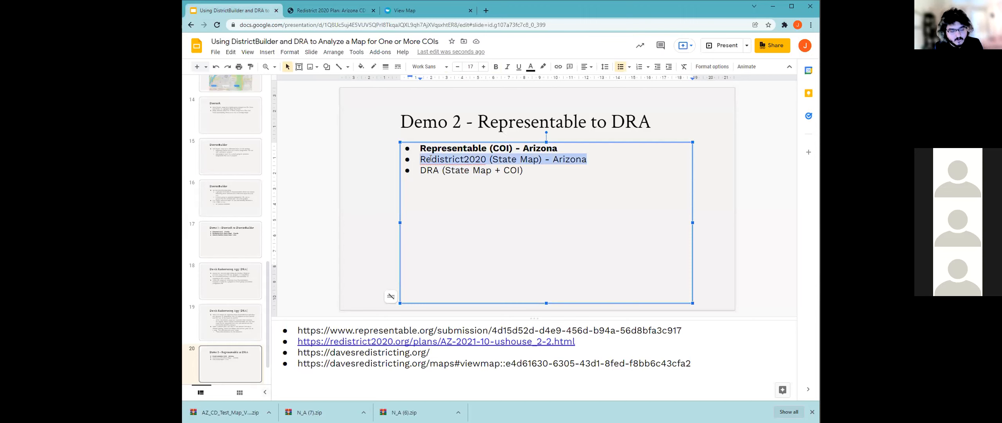
key("ctrl+b")
left_click(437, 172)
double_click(437, 171)
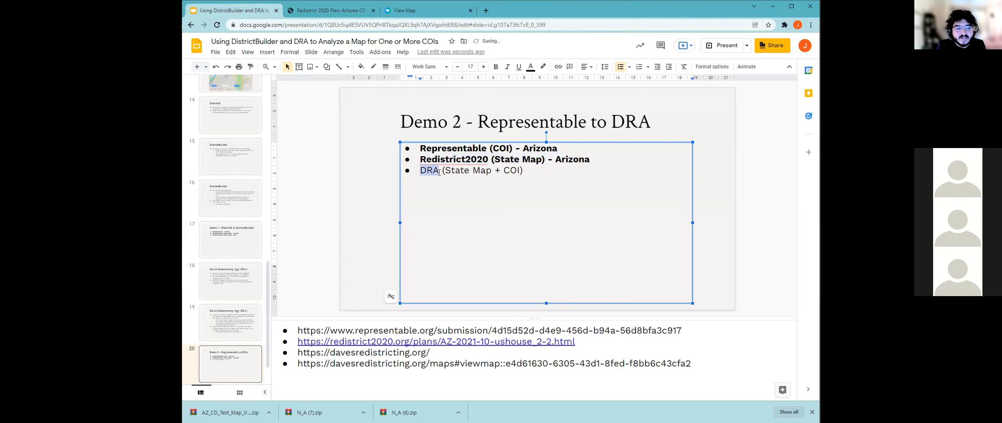
left_click(459, 171)
Step: Open the davesredistricting.org address from the speaker notes in a new tab and go to the list of own maps
left_click_drag(433, 352, 301, 352)
key("ctrl+c")
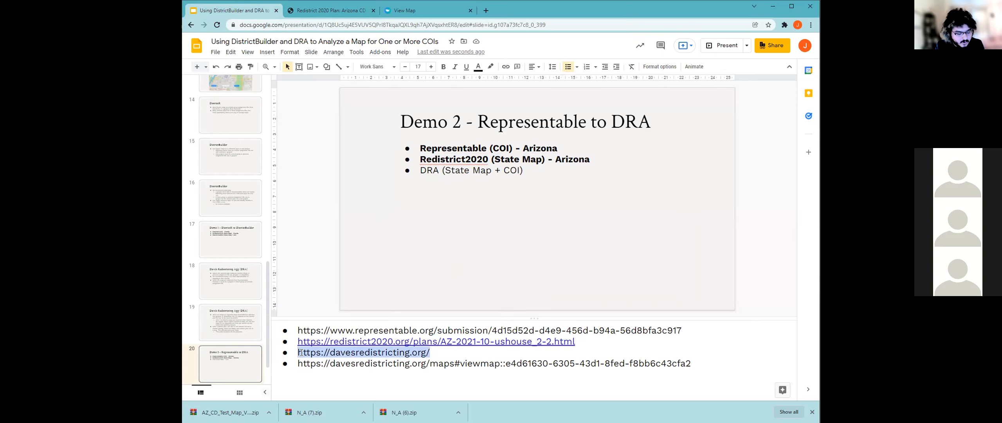
left_click(485, 10)
key("ctrl+v")
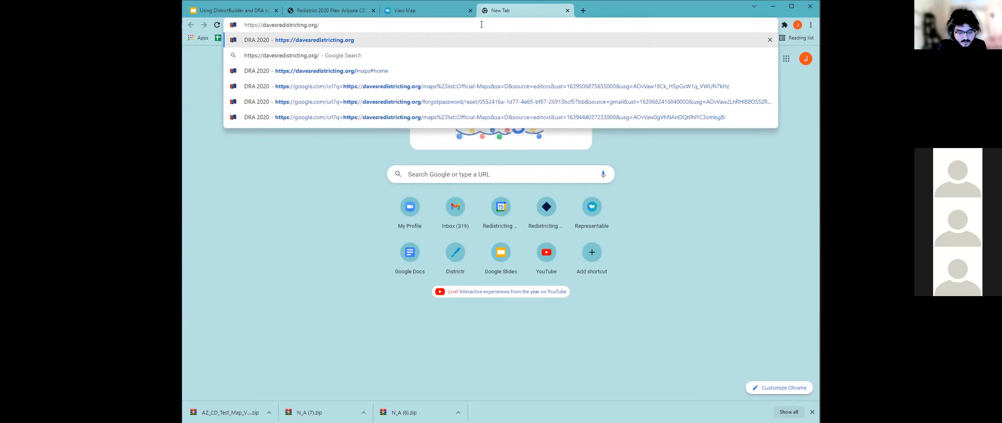
key("Return")
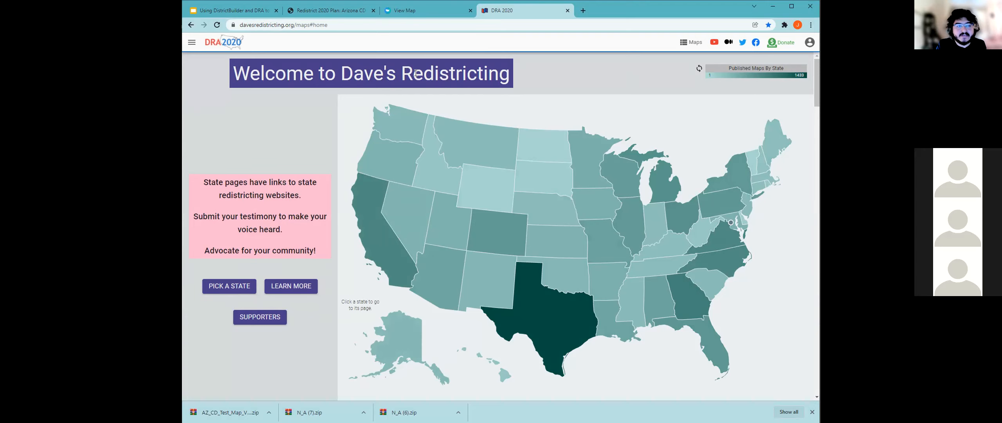
left_click(686, 46)
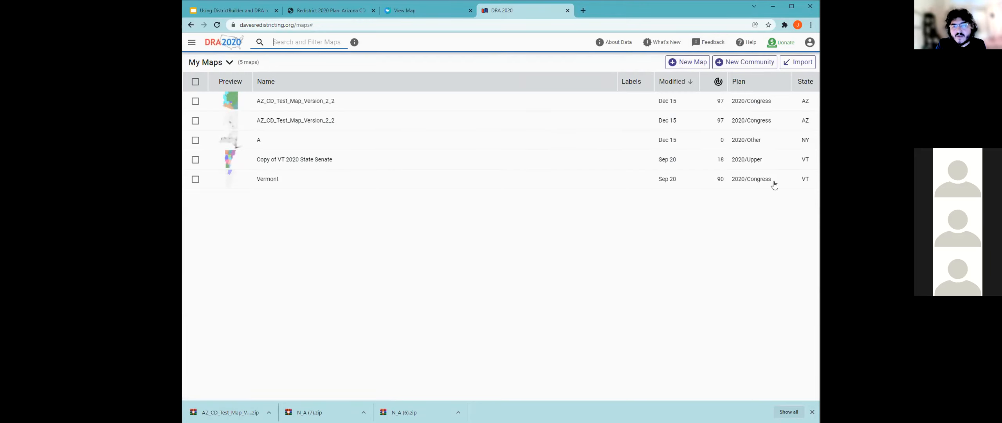
Step: Import the block assignment file AZ_CD_Test_Map_Version_2_2.csv from the Desktop as a new map, keeping the 2020 shapes option
left_click(796, 64)
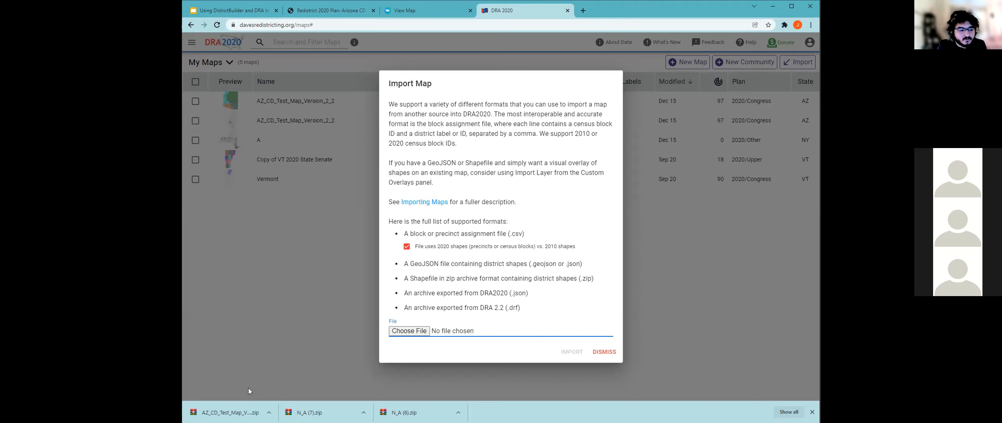
left_click(269, 412)
left_click(303, 382)
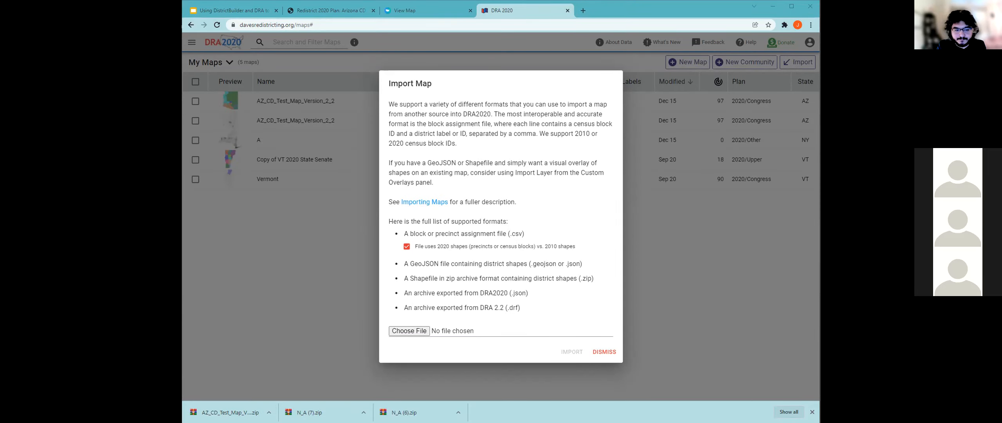
left_click(414, 332)
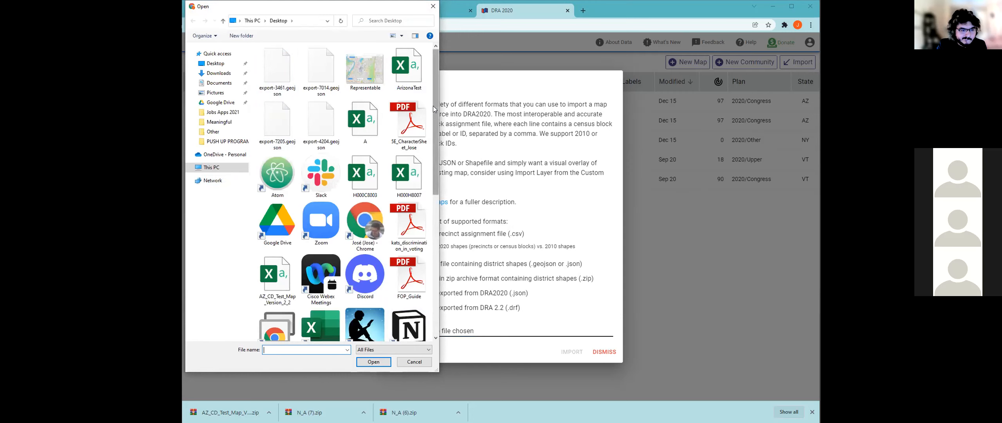
left_click_drag(434, 113, 439, 97)
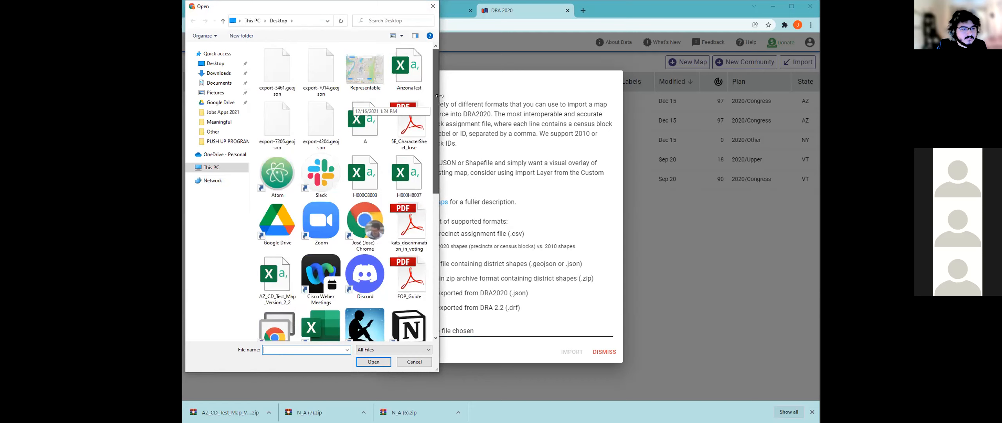
left_click(224, 66)
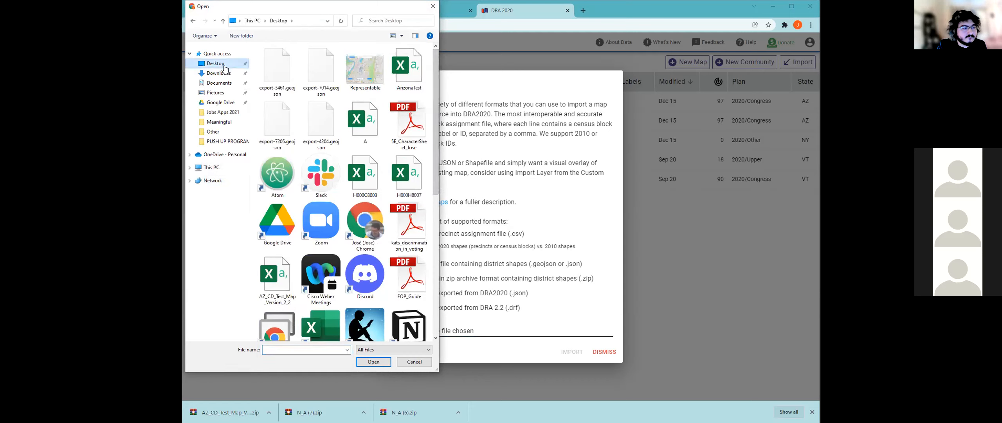
left_click(275, 276)
left_click(373, 361)
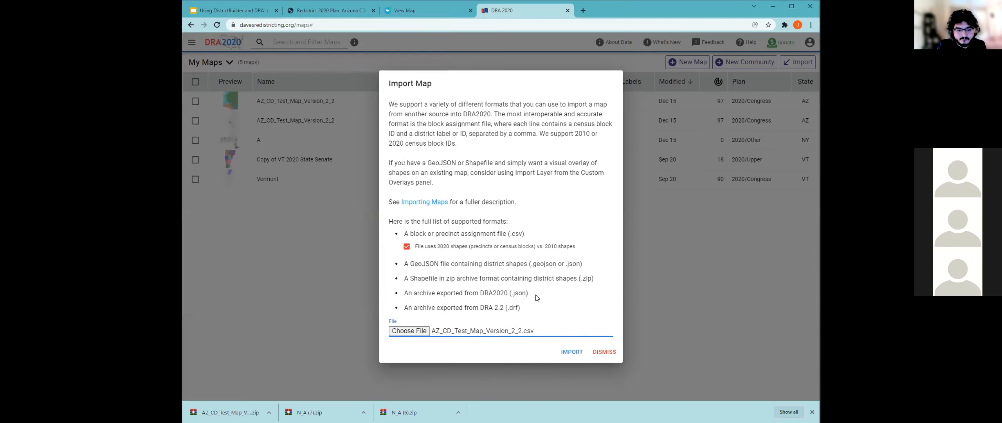
left_click(566, 351)
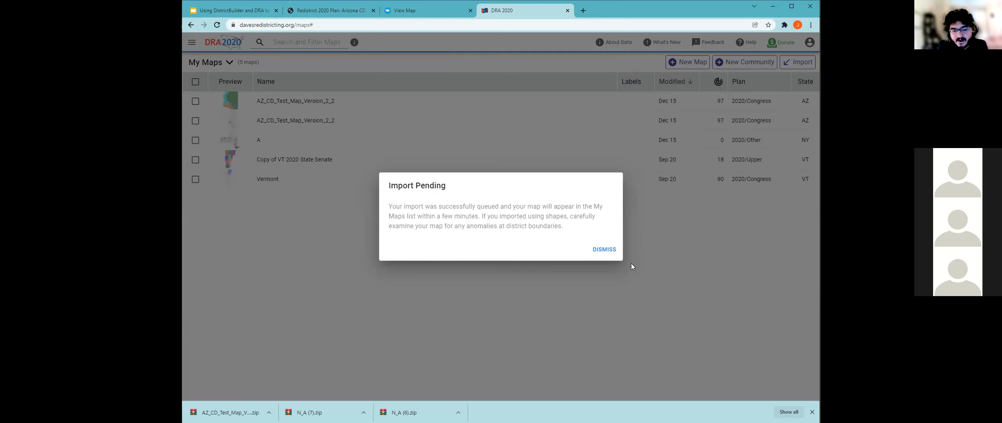
left_click(606, 250)
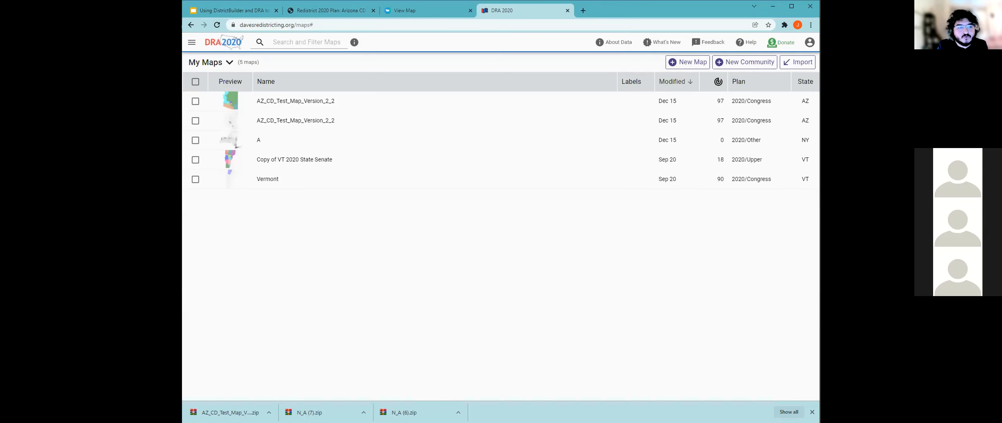
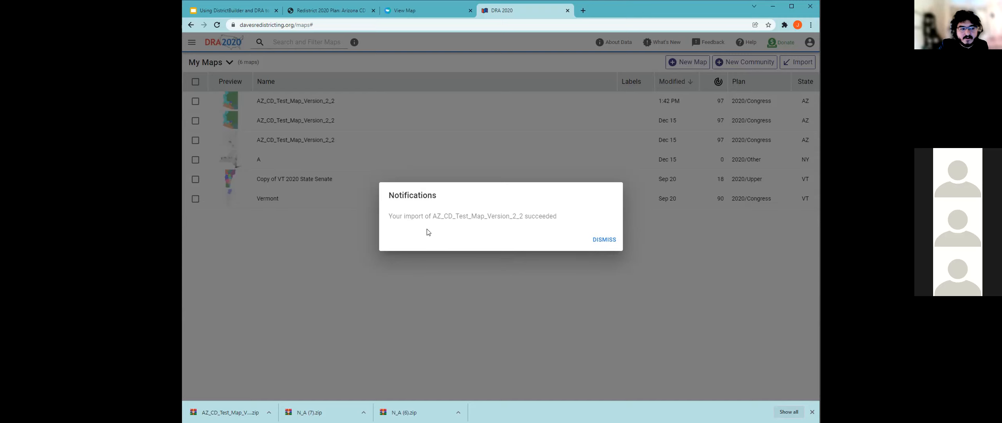
left_click(601, 240)
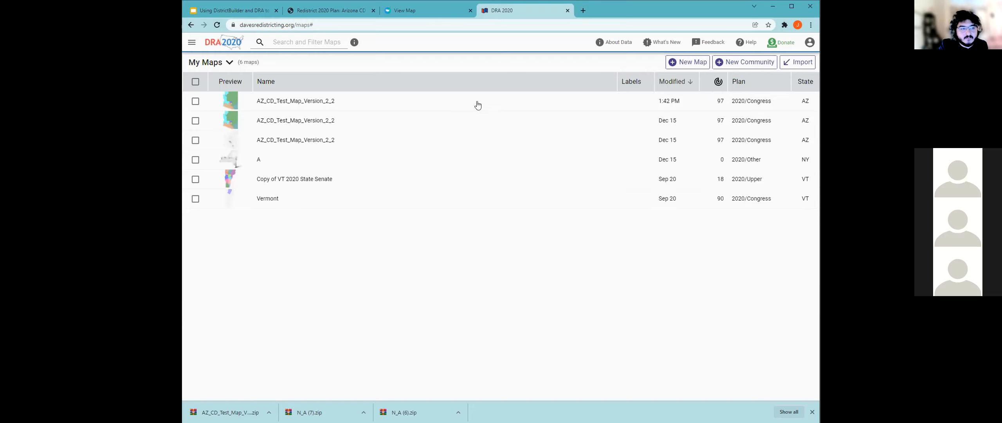
Step: Open the newly imported AZ_CD_Test_Map_Version_2_2 map and start importing a new layer for its custom overlays
double_click(289, 99)
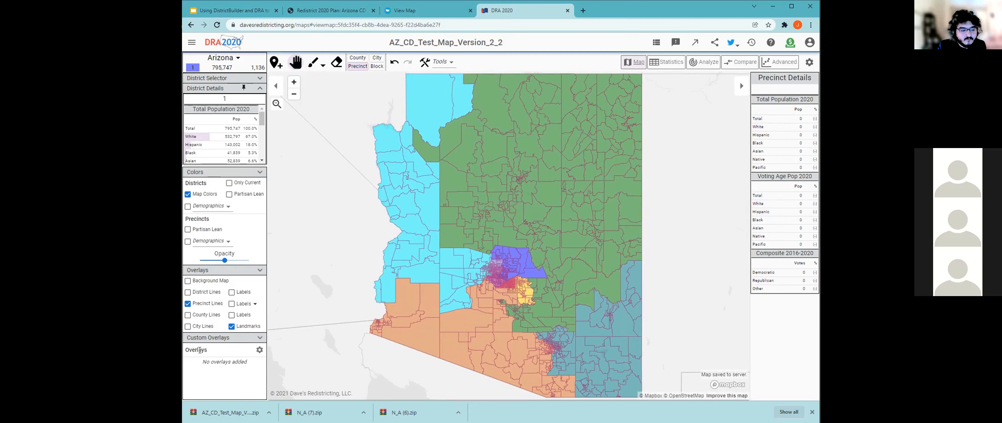
left_click(259, 350)
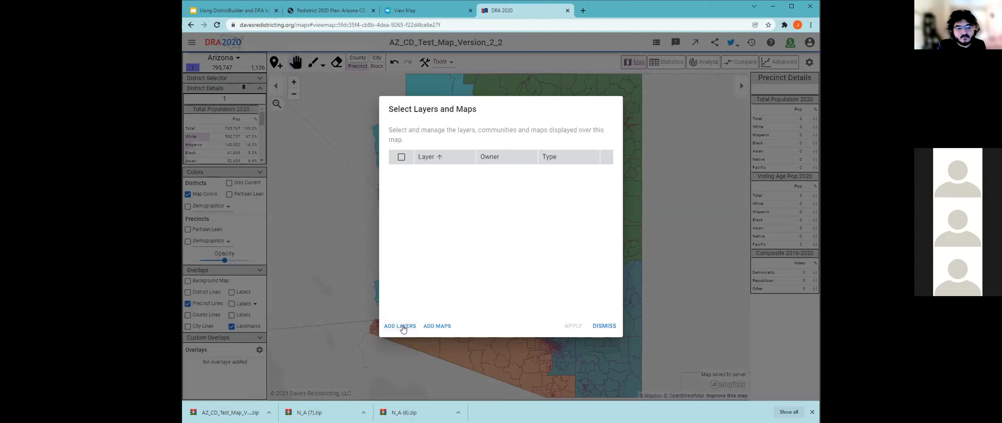
left_click(403, 327)
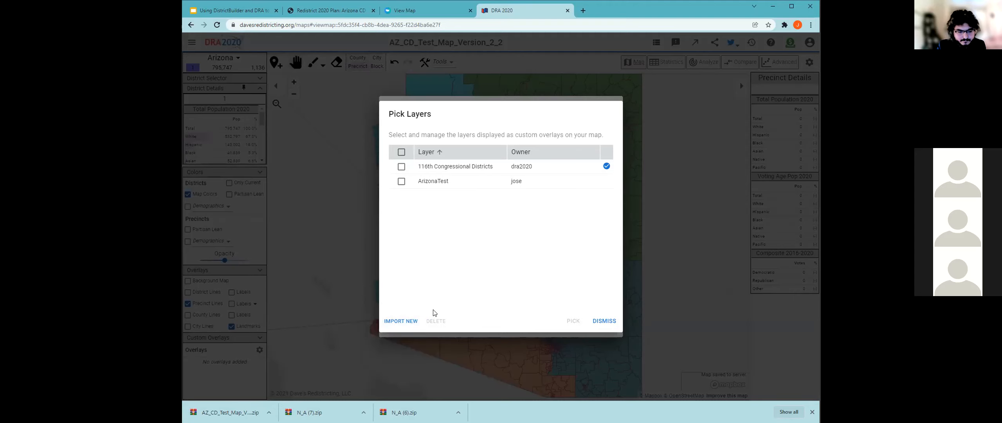
left_click(401, 322)
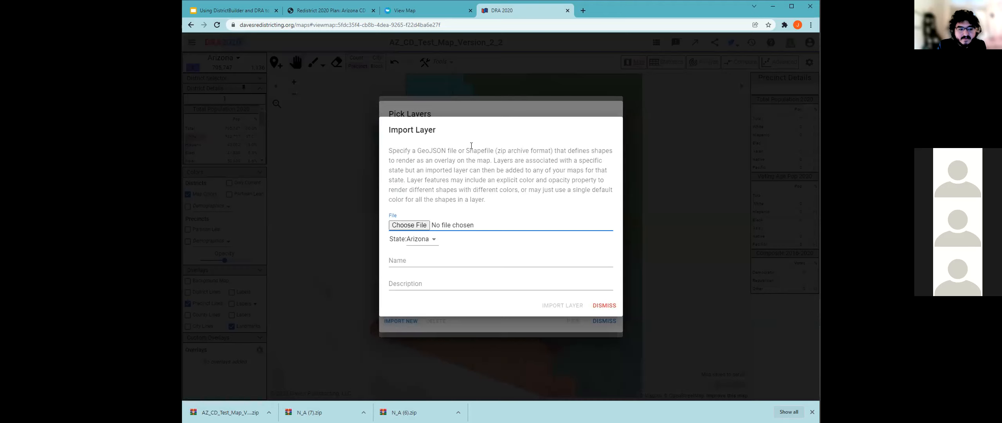
left_click_drag(417, 150, 554, 151)
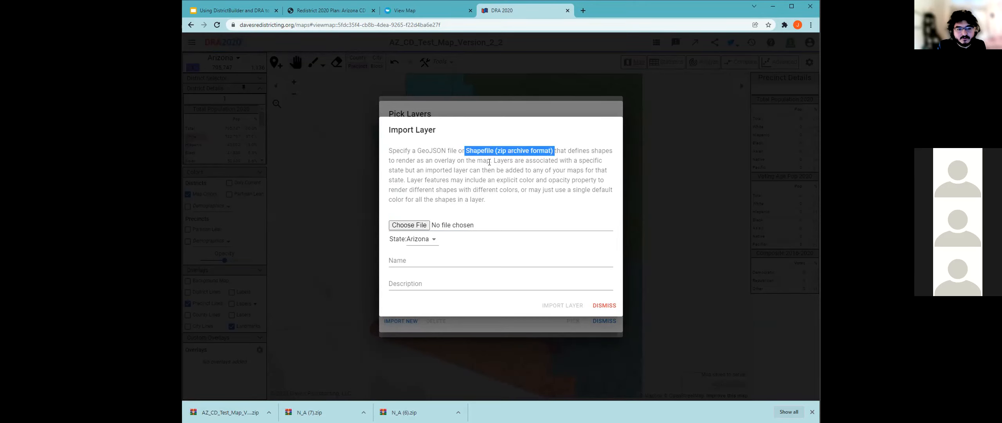
left_click(505, 211)
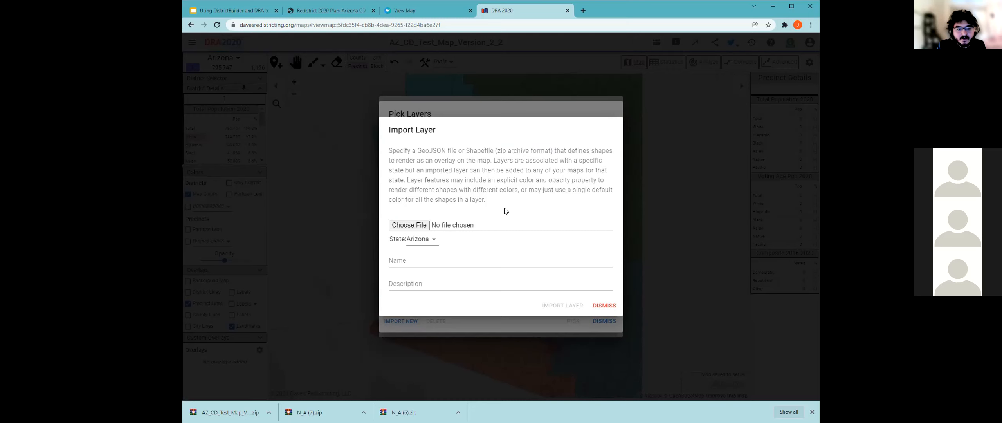
left_click(409, 224)
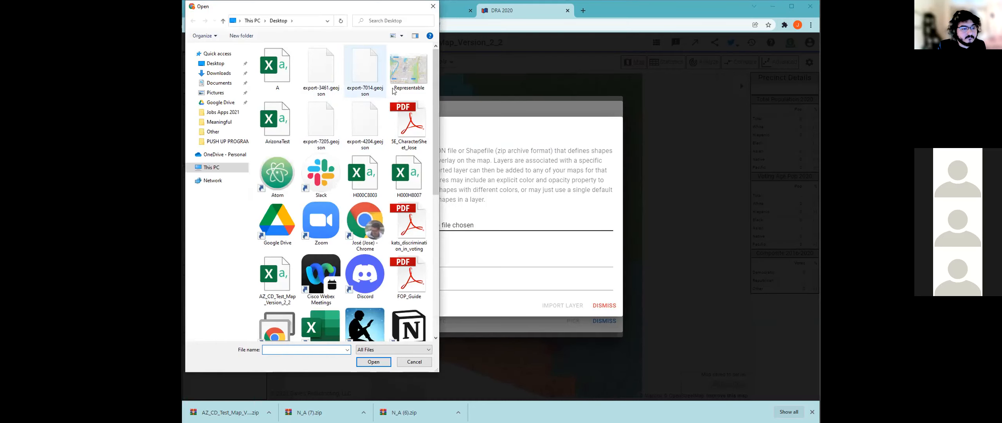
scroll(437, 124, "down", 8)
scroll(431, 260, "up", 8)
scroll(430, 260, "down", 8)
left_click_drag(433, 305, 435, 119)
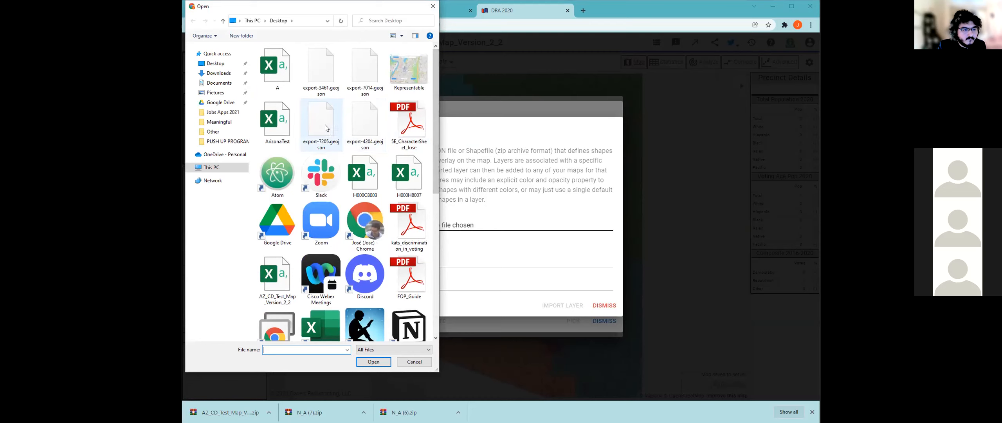
left_click(433, 6)
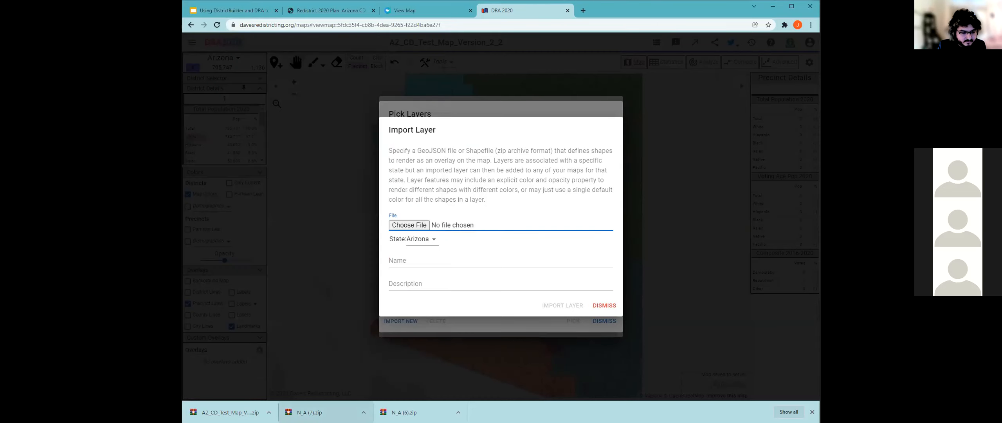
left_click(407, 412)
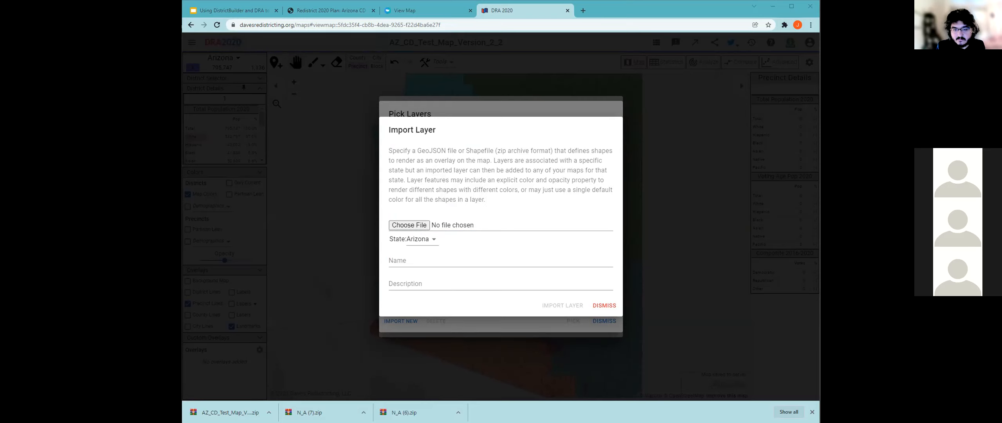
Step: Import ArizonaTest.geojson from the Desktop as a new layer named ArizonaTest for the state of Arizona
left_click(404, 226)
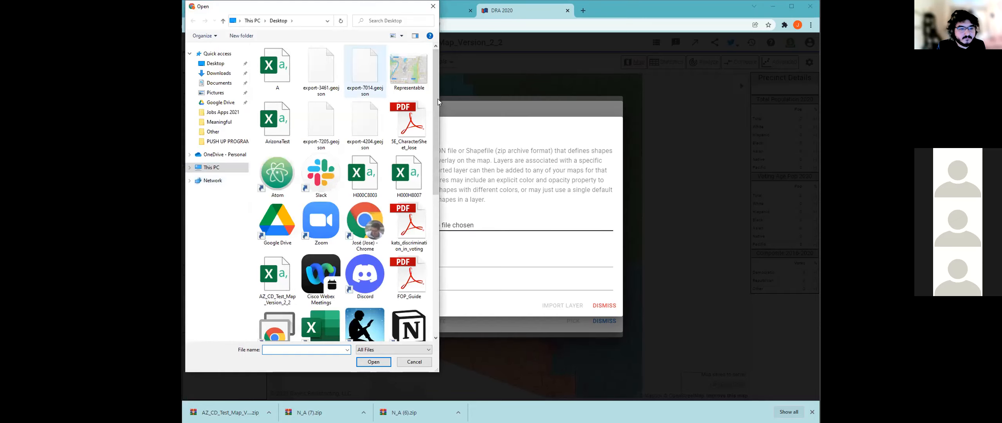
left_click_drag(436, 108, 435, 221)
left_click(409, 202)
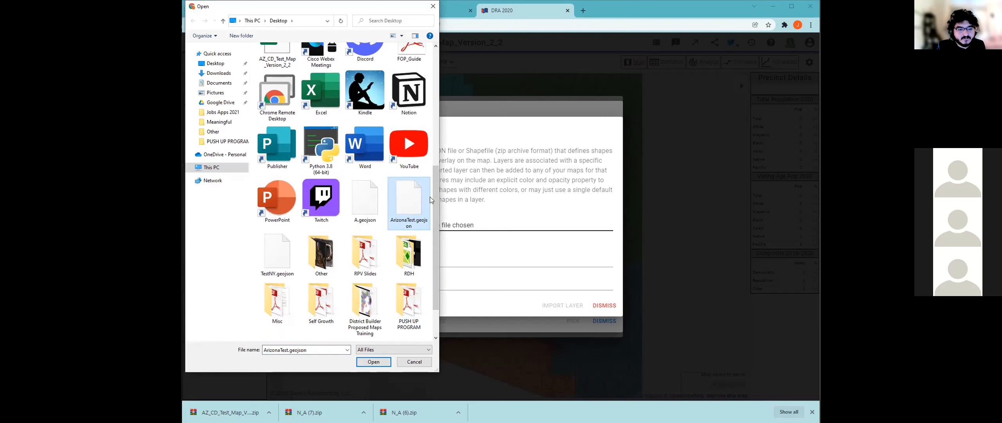
left_click(374, 362)
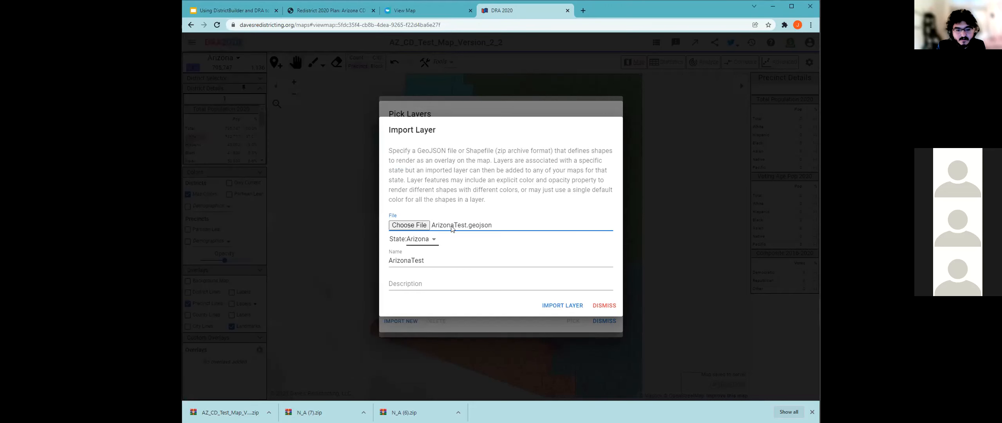
left_click(563, 307)
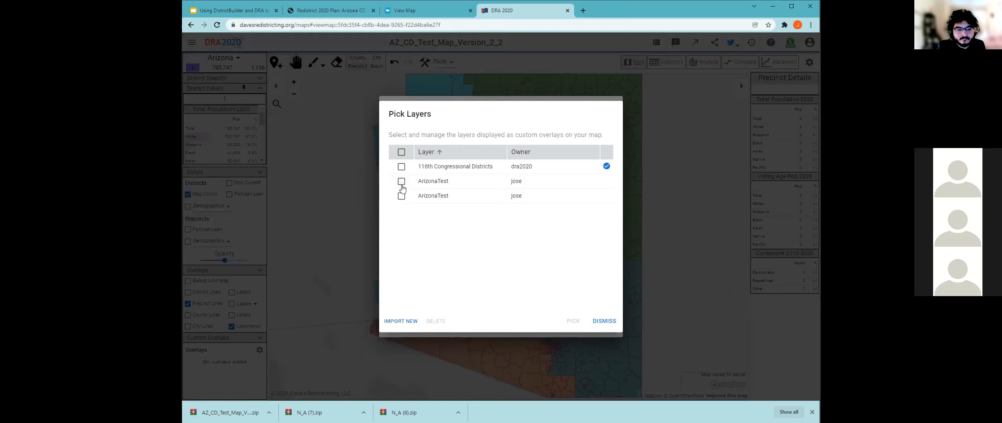
Step: Pick only the second ArizonaTest layer in the list and apply it to the map as a custom overlay
left_click(401, 183)
left_click(401, 182)
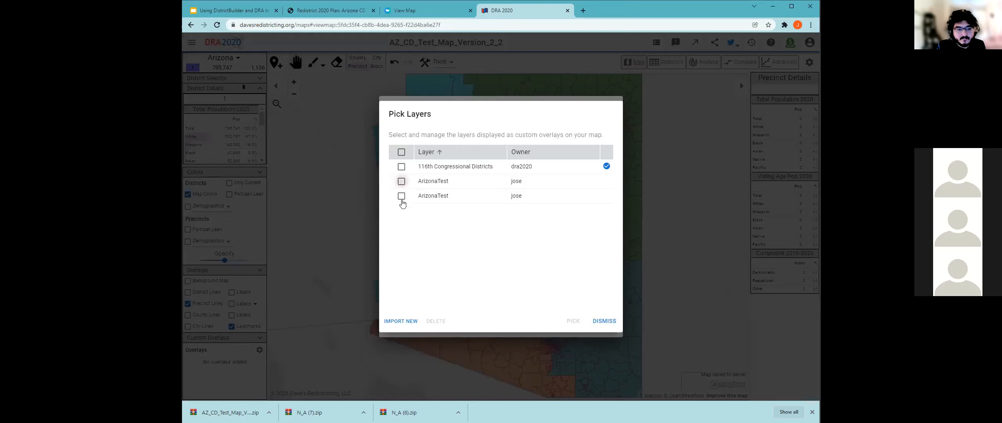
left_click(402, 197)
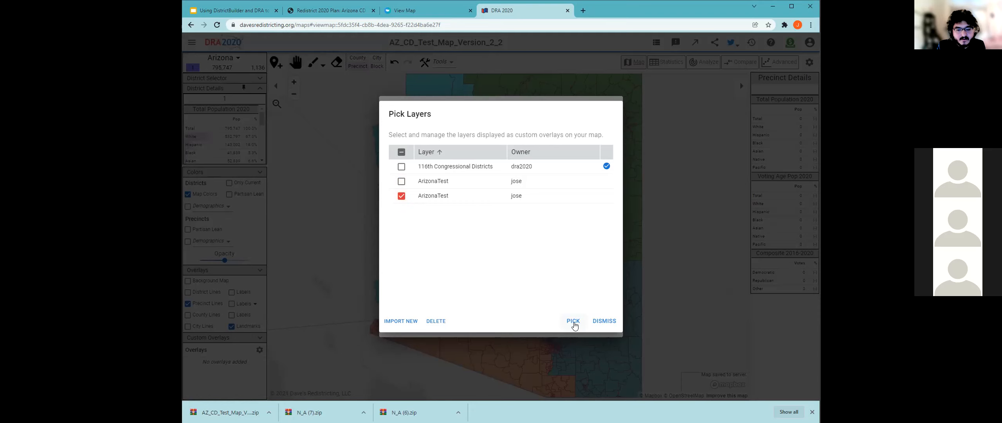
left_click(573, 322)
left_click(574, 325)
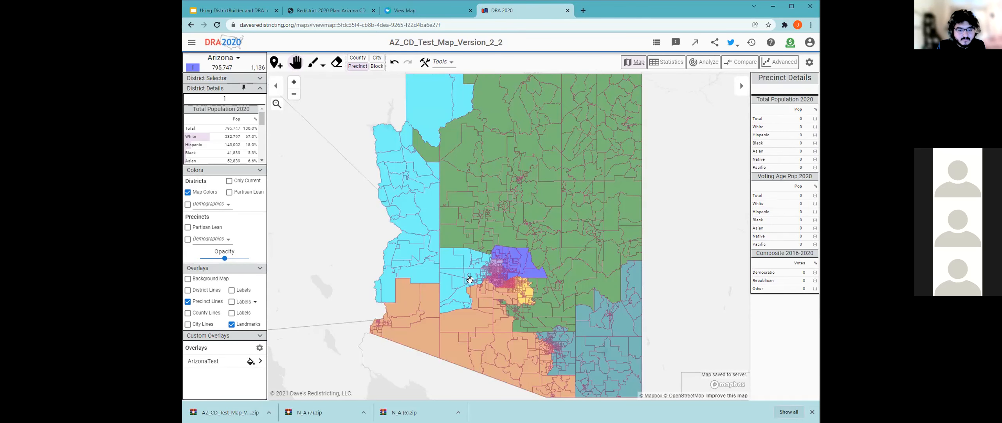
Step: Examine where the ArizonaTest community lies relative to the red, purple and blue district boundaries
scroll(516, 284, "up", 1)
scroll(515, 284, "up", 3)
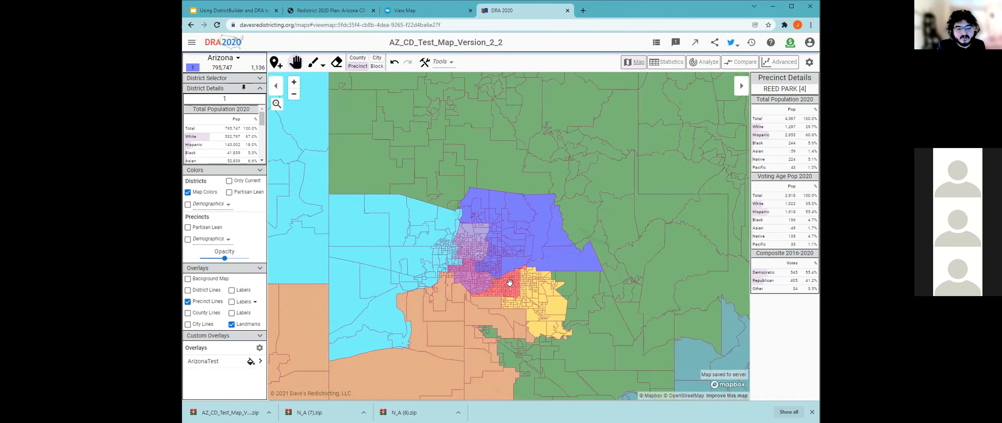
scroll(482, 290, "up", 3)
scroll(482, 290, "up", 5)
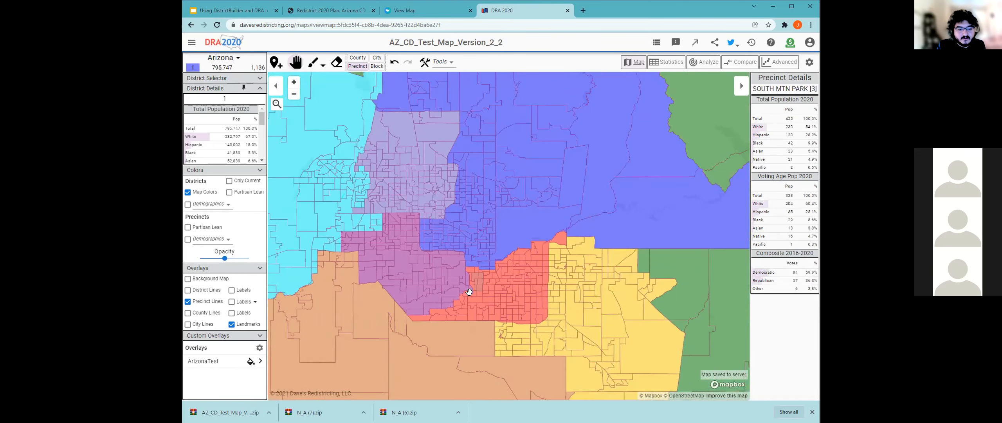
scroll(483, 281, "up", 4)
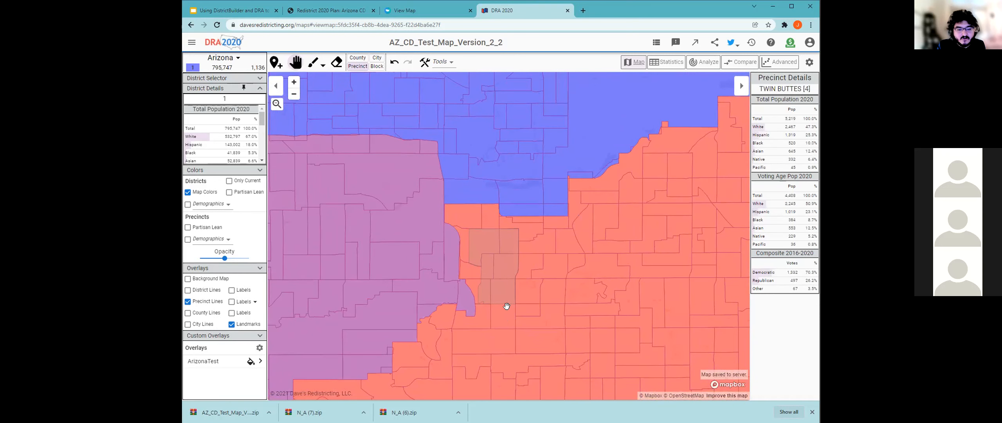
scroll(495, 287, "down", 3)
scroll(496, 286, "up", 4)
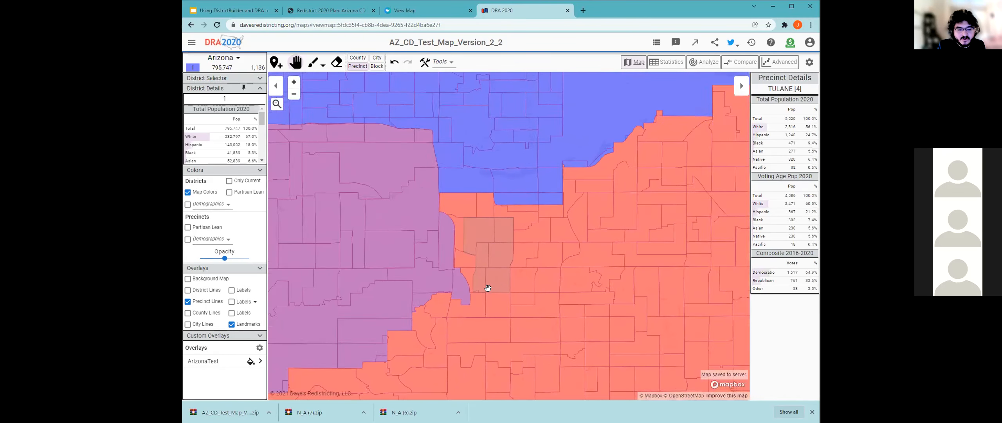
Step: Set the ArizonaTest overlay's fill opacity to 1.00 and its fill color to bright green, and check it against the surrounding districts
left_click(251, 361)
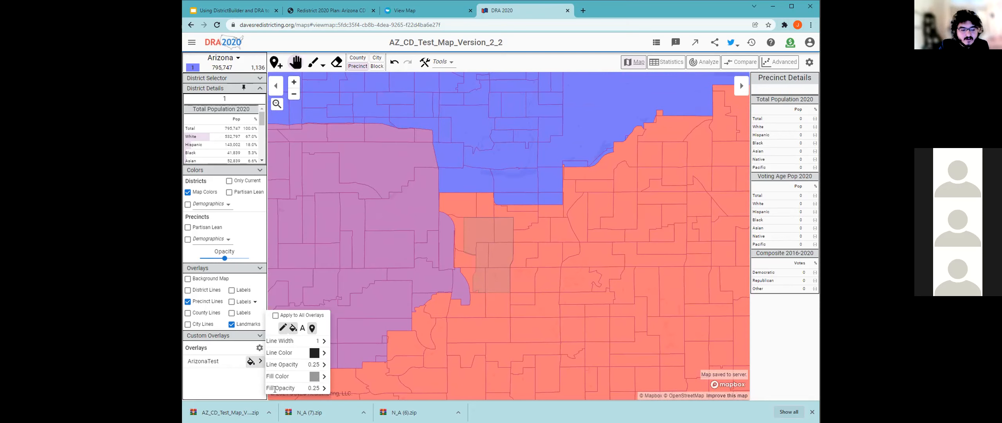
left_click(323, 387)
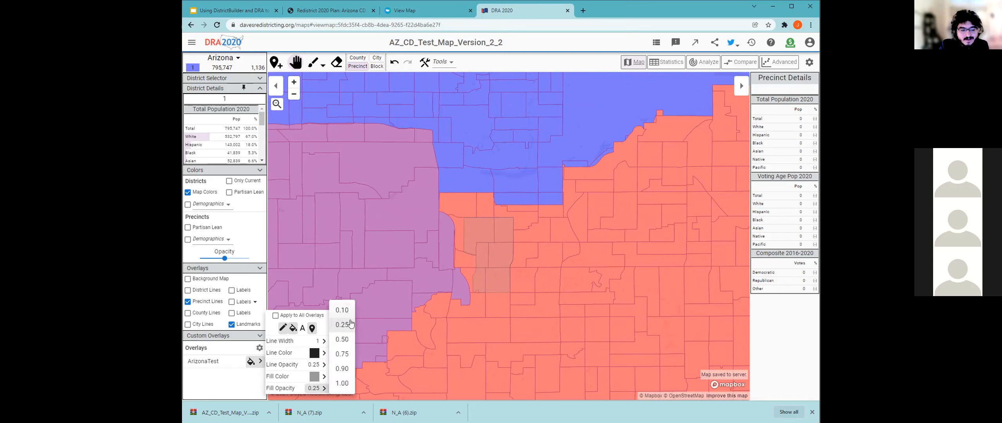
left_click(342, 383)
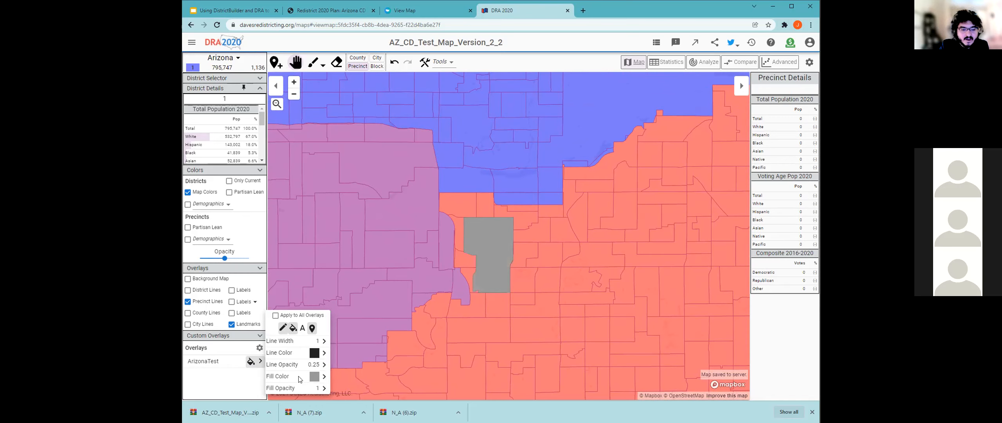
left_click(323, 377)
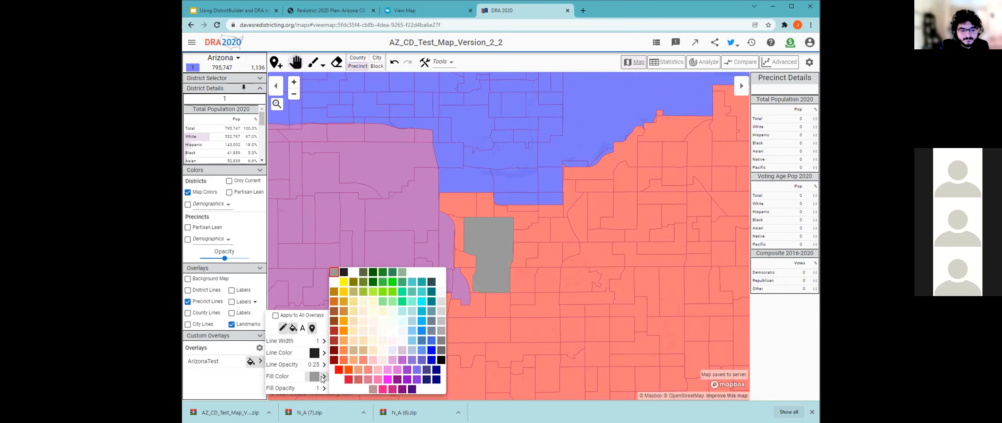
left_click(403, 299)
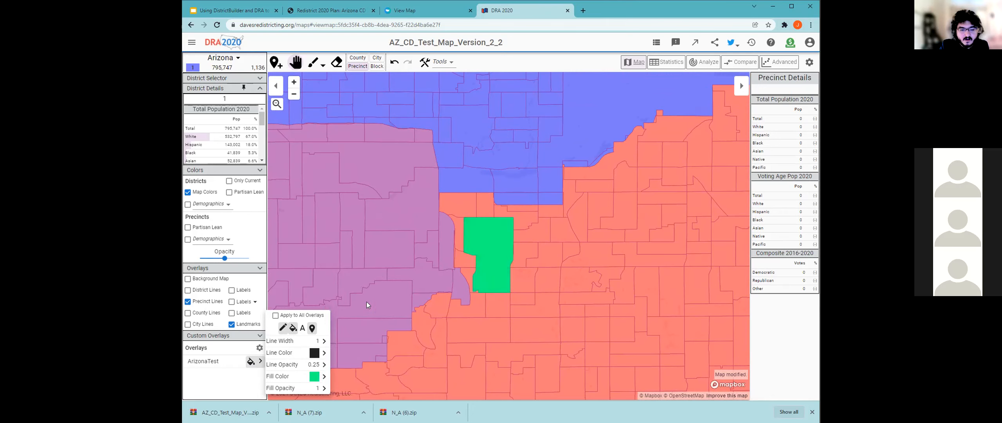
left_click(217, 373)
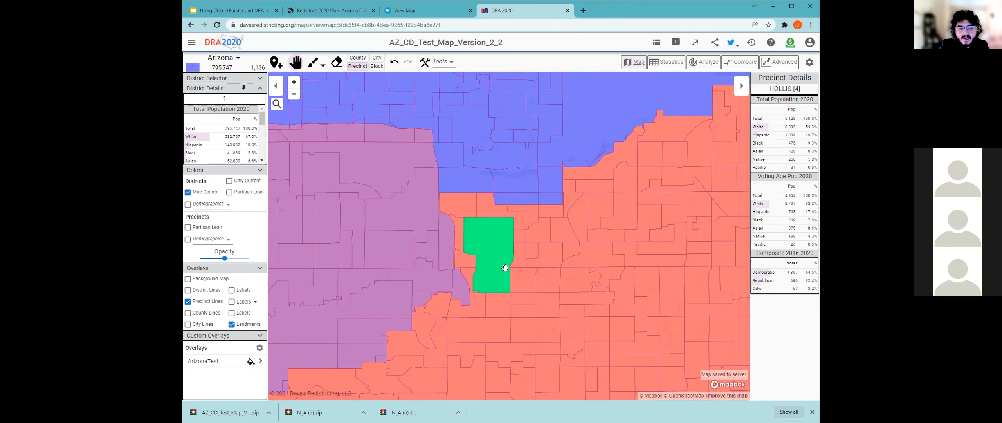
scroll(490, 261, "up", 2)
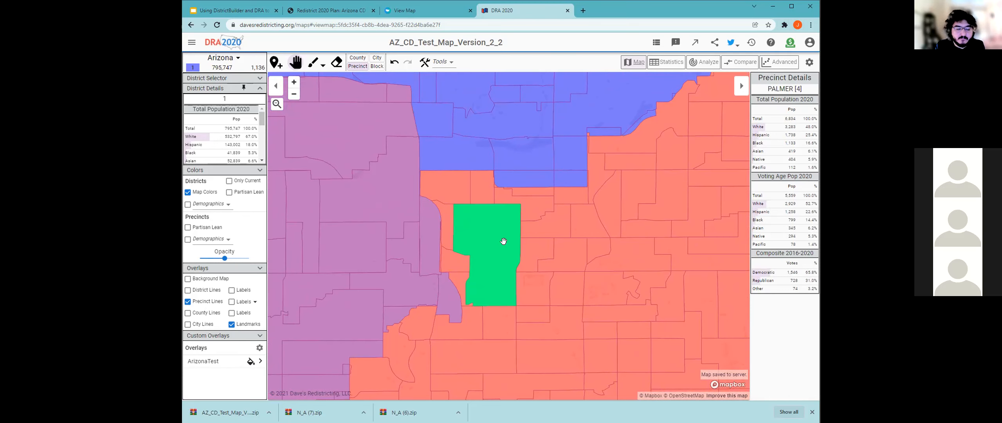
scroll(481, 254, "down", 2)
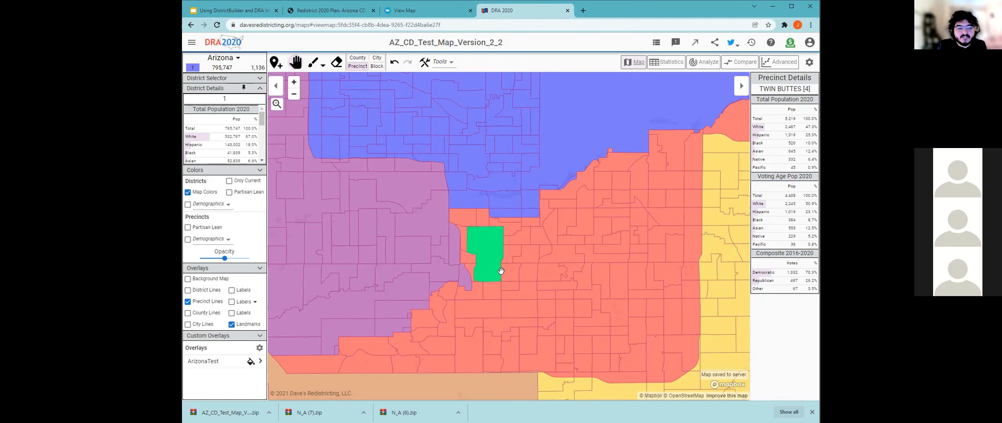
scroll(494, 274, "up", 1)
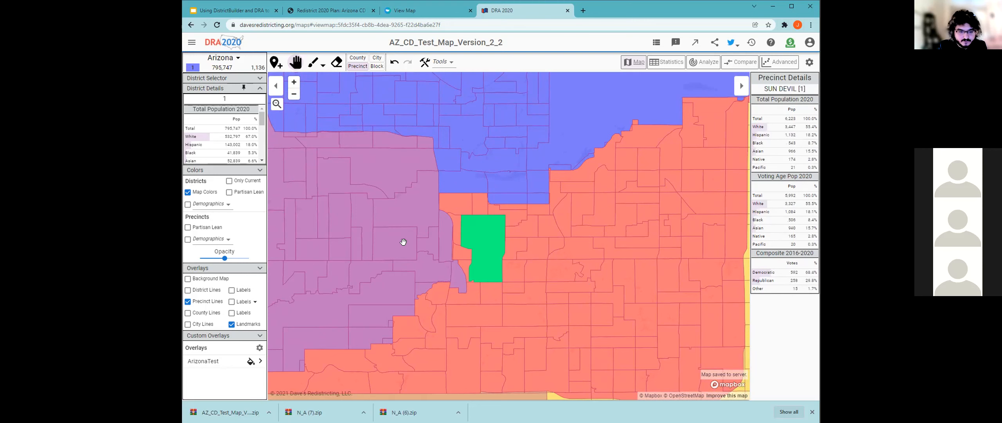
Step: Switch back to the Google Slides presentation and show the final "Questions?" slide
left_click(206, 10)
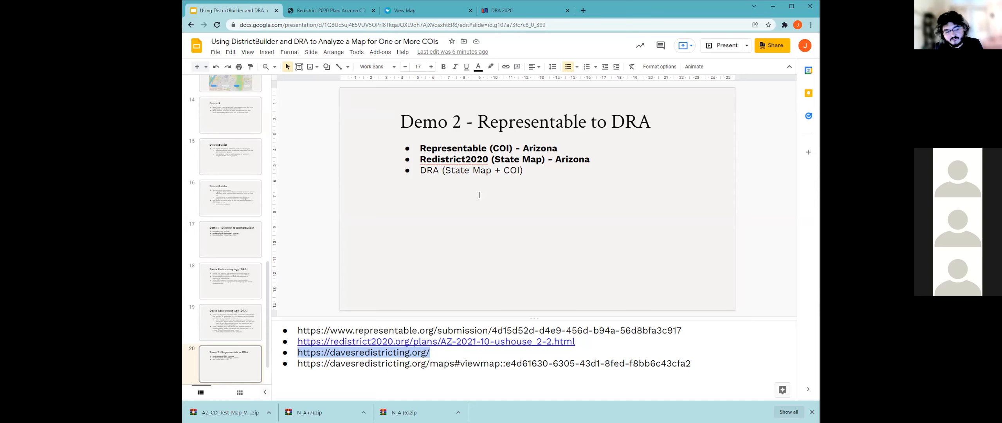
scroll(222, 361, "down", 1)
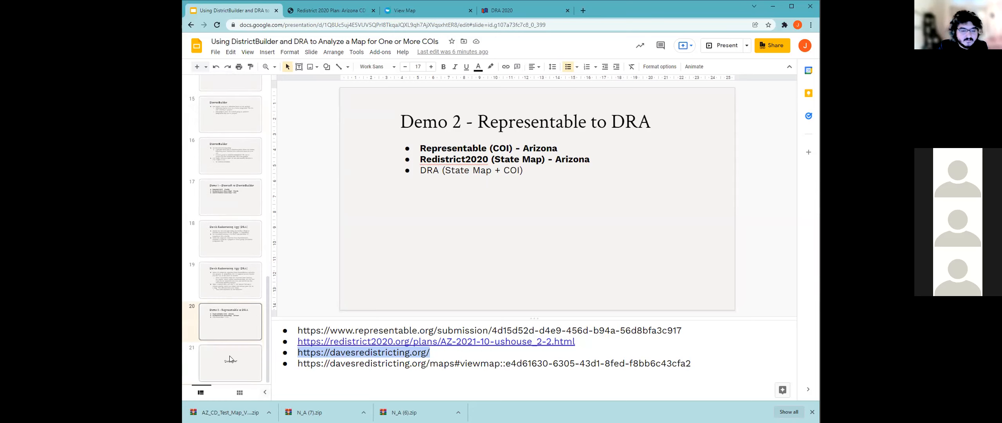
left_click(231, 356)
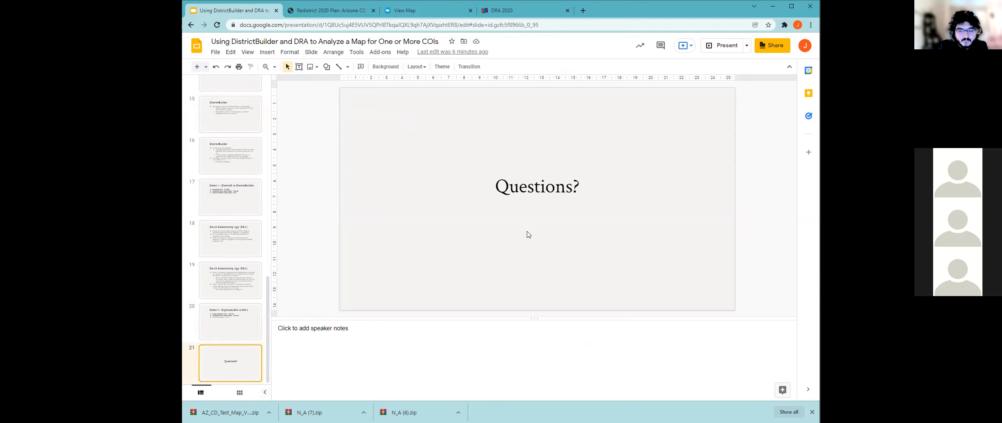